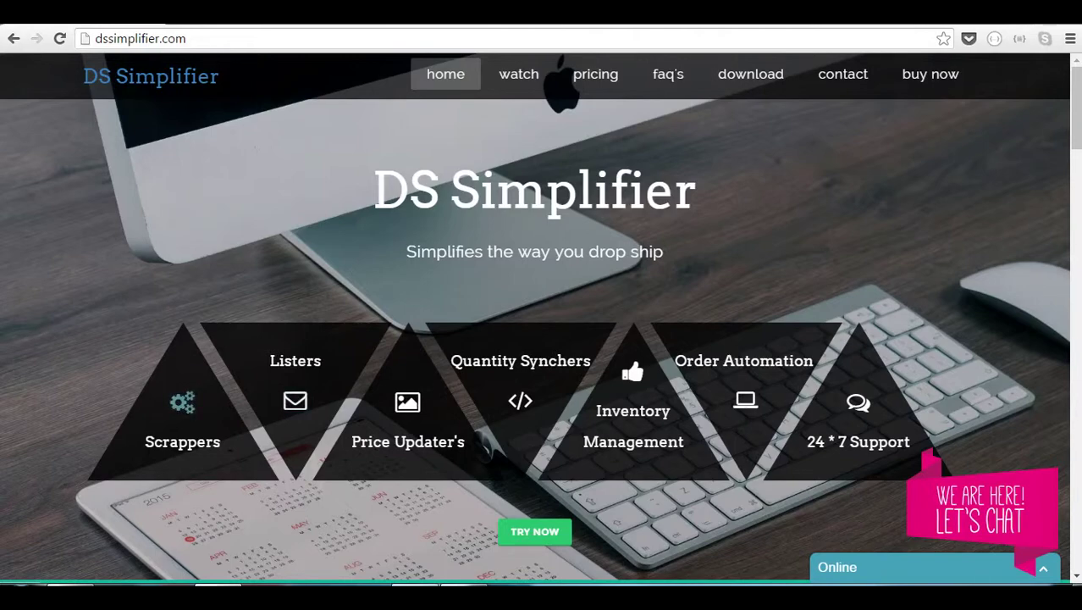
Switch from Chrome to the Windows Explorer window showing Documents\Dump
key("alt+Tab")
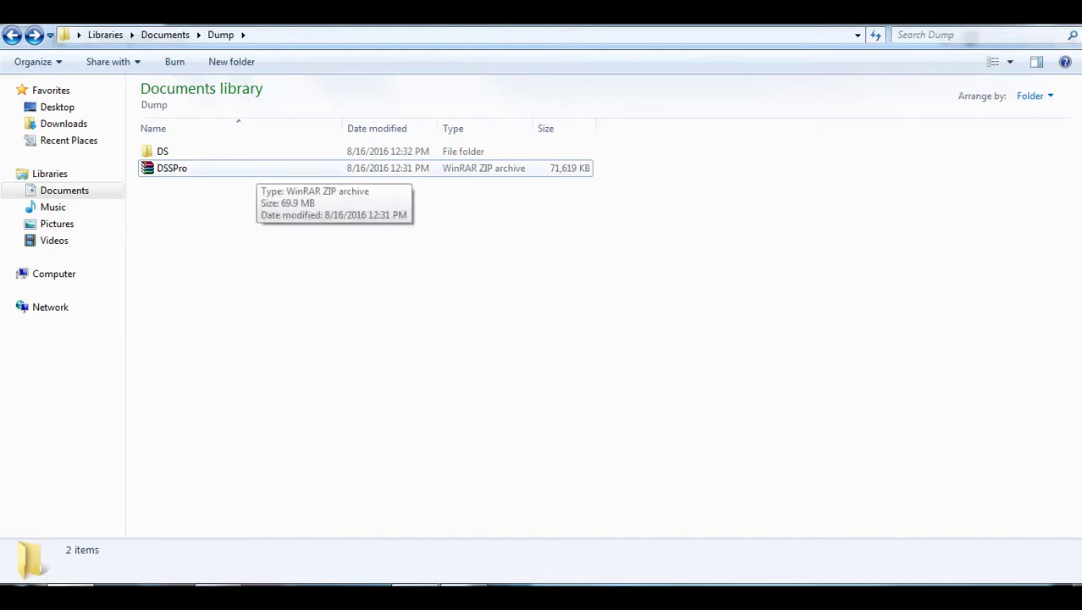
Extract DSSPro.zip here, open the new DSSPro folder and select DSSPro.exe
left_click(248, 169)
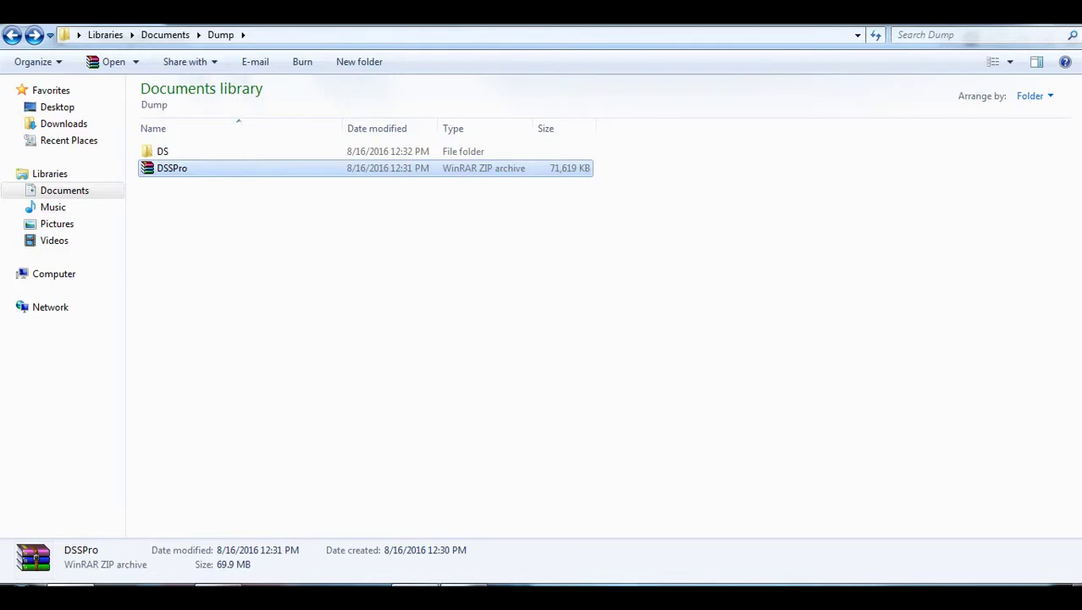
right_click(256, 169)
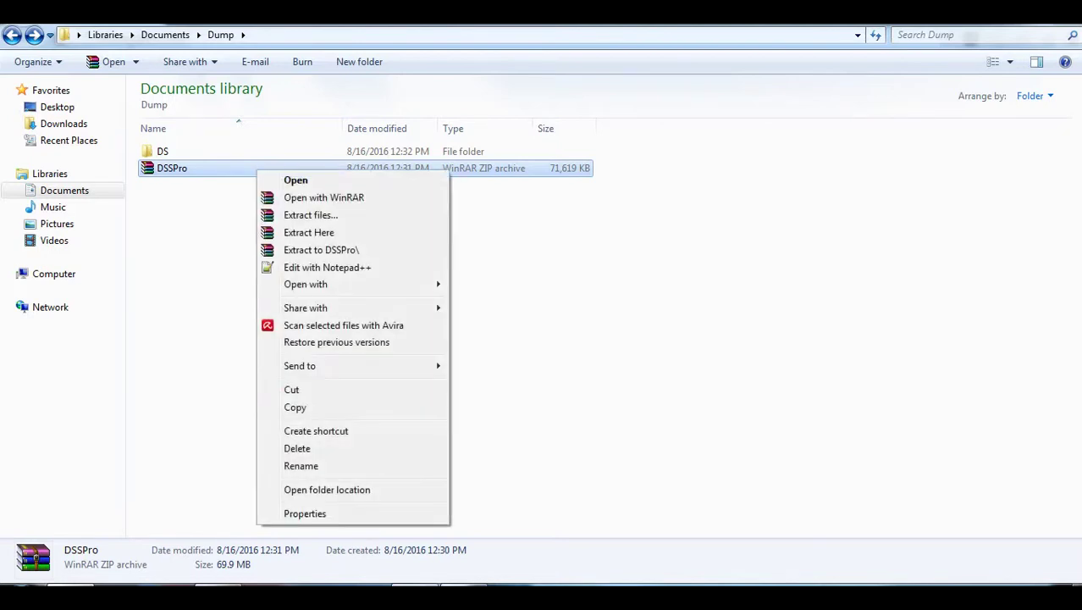
left_click(322, 250)
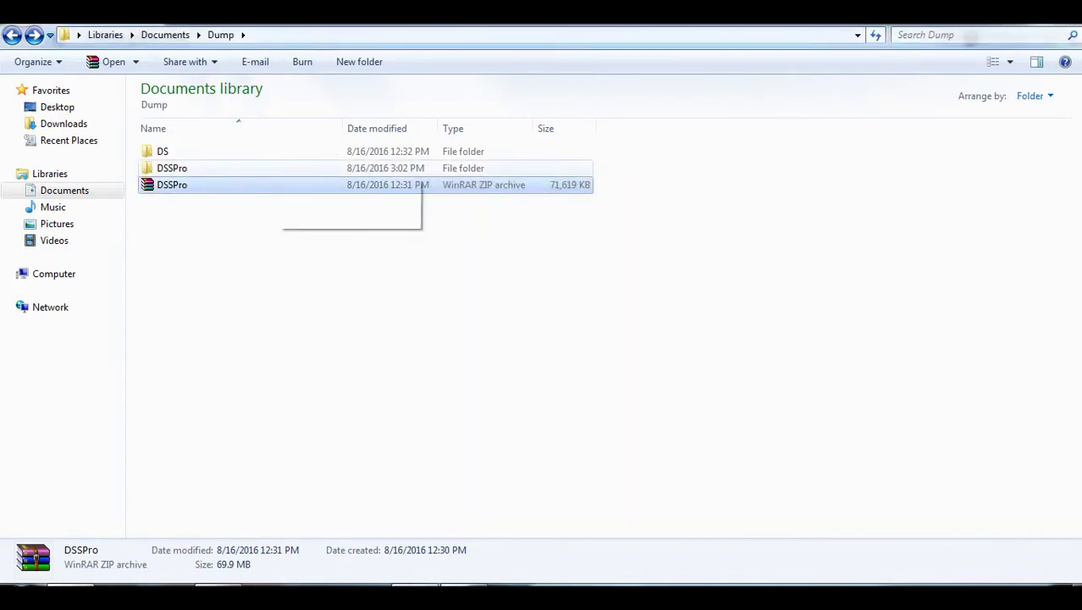
left_click(254, 168)
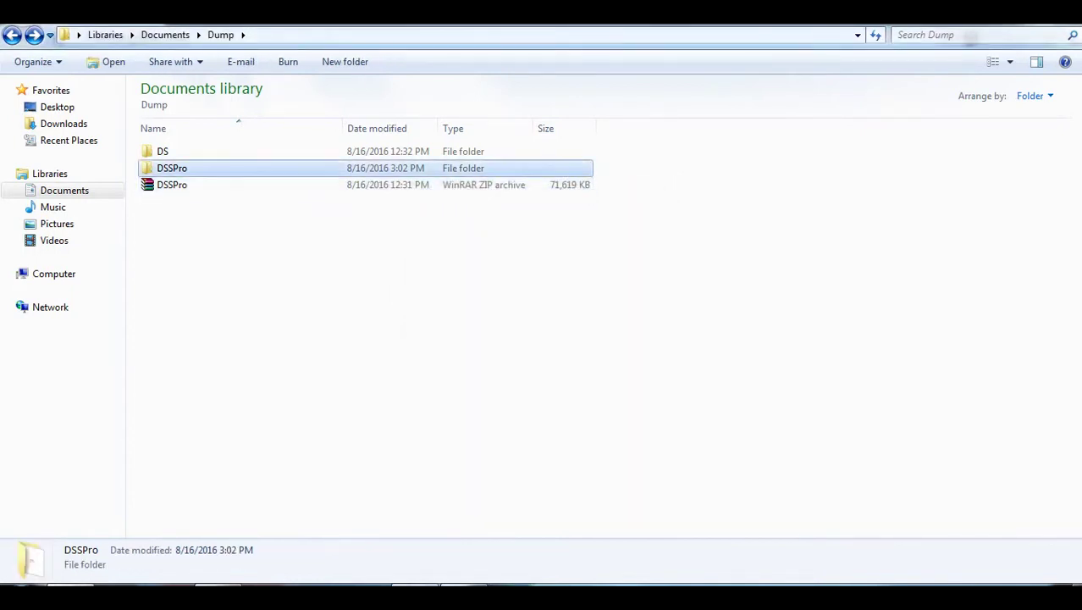
key("Return")
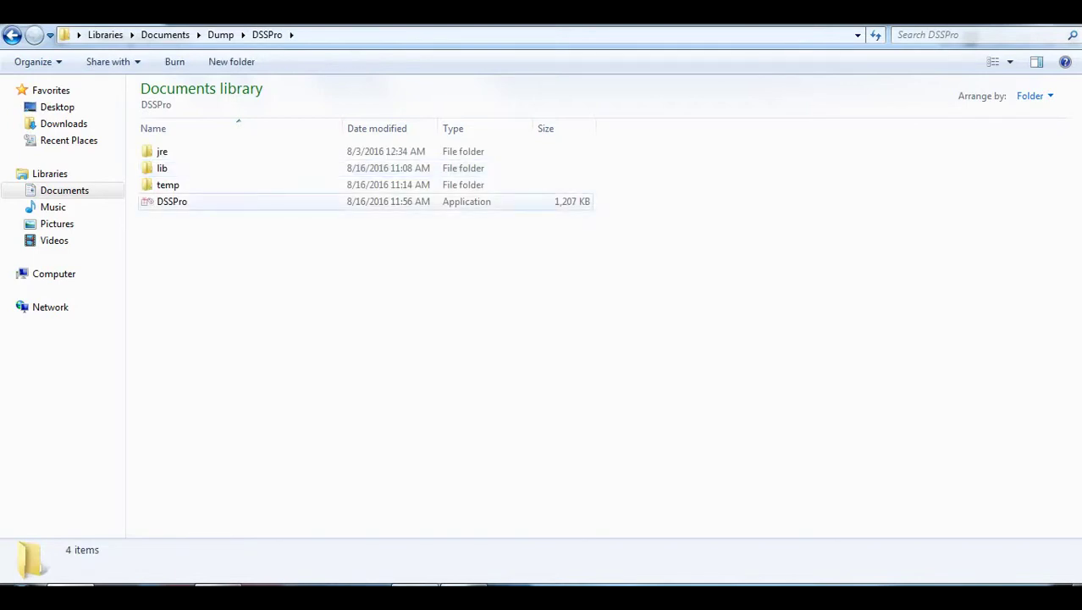
left_click(271, 201)
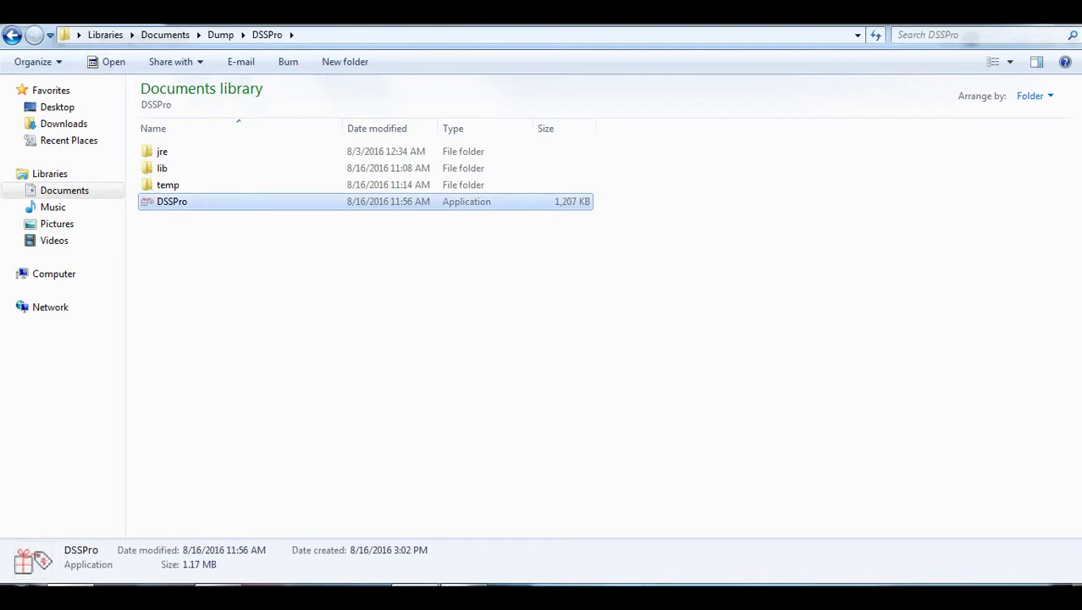
Launch DSSPro and enter the account's e-mail user name and password in the login window
key("Return")
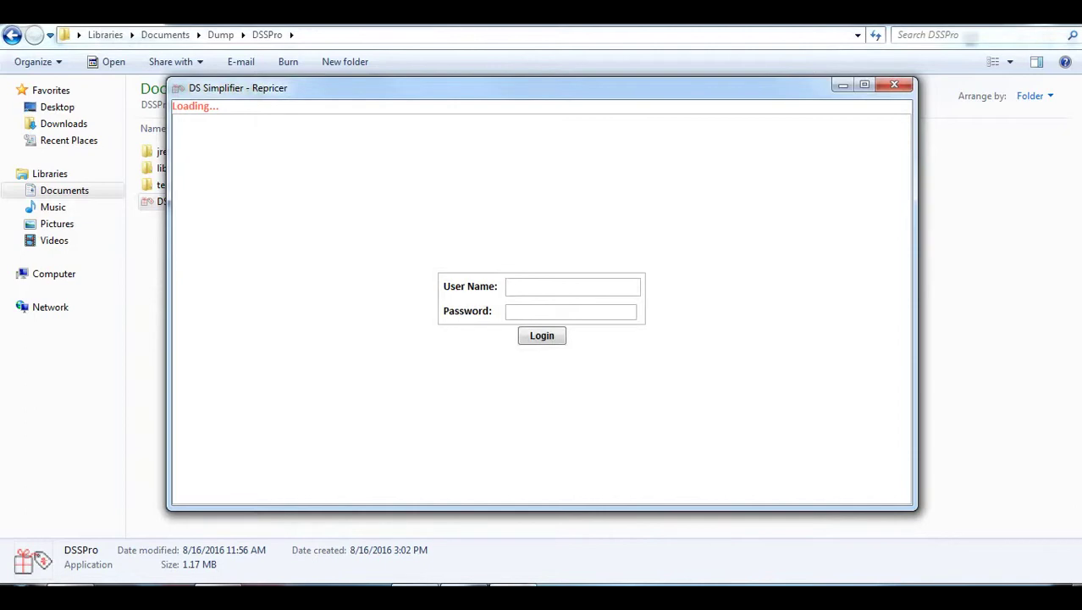
key("Tab")
type("test")
key("ctrl+a")
type("test")
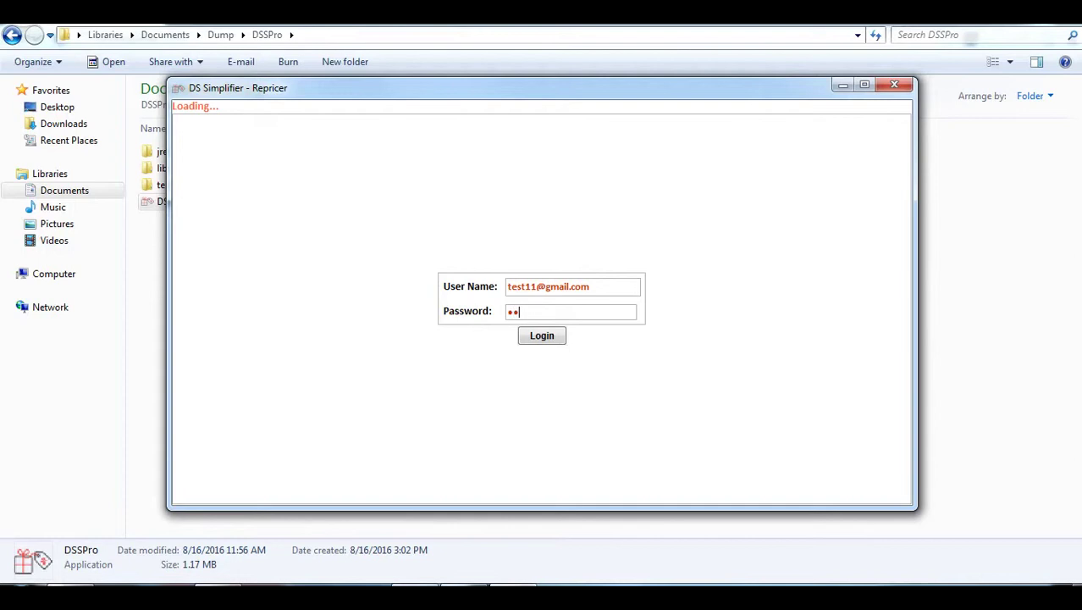
key("Tab")
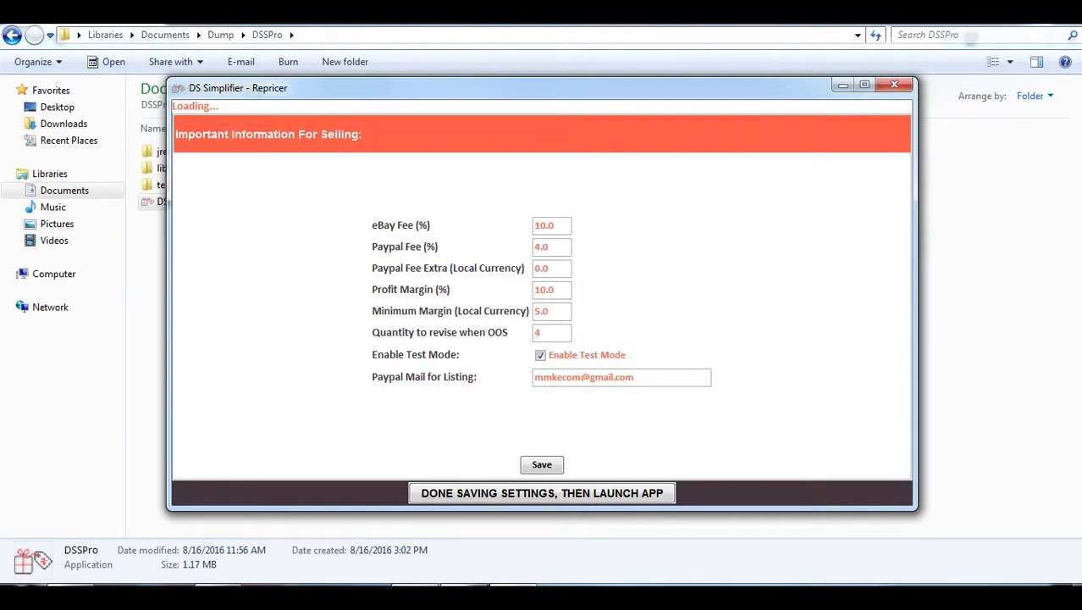
double_click(544, 290)
key("Tab")
key("shift+Tab")
key("Tab")
left_click(544, 225)
left_click(541, 332)
double_click(611, 377)
Save the selling settings, dismiss the confirmation and launch the main app
left_click(542, 464)
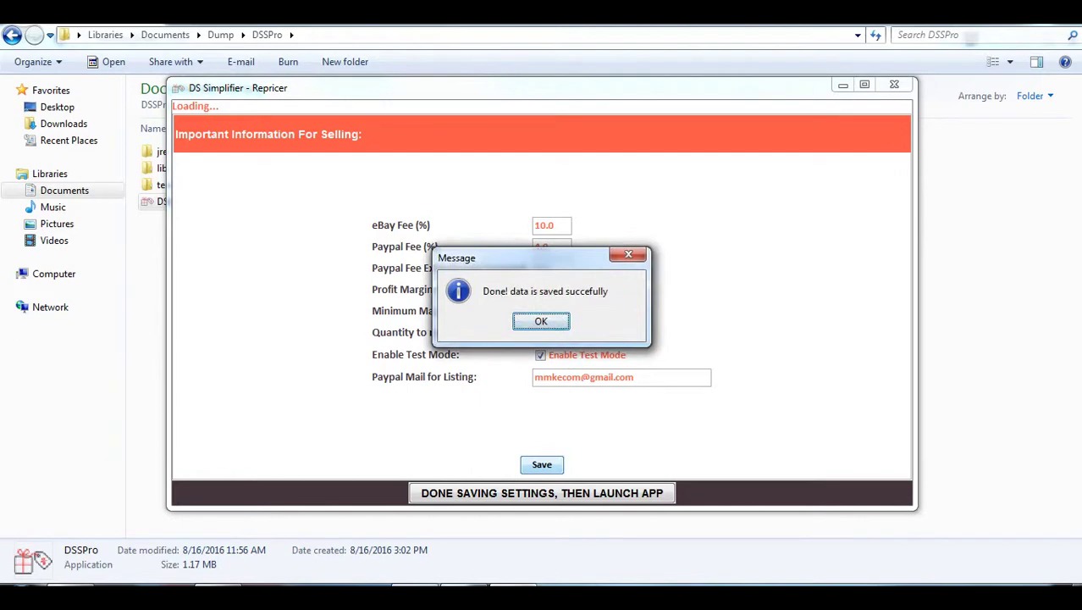
key("Return")
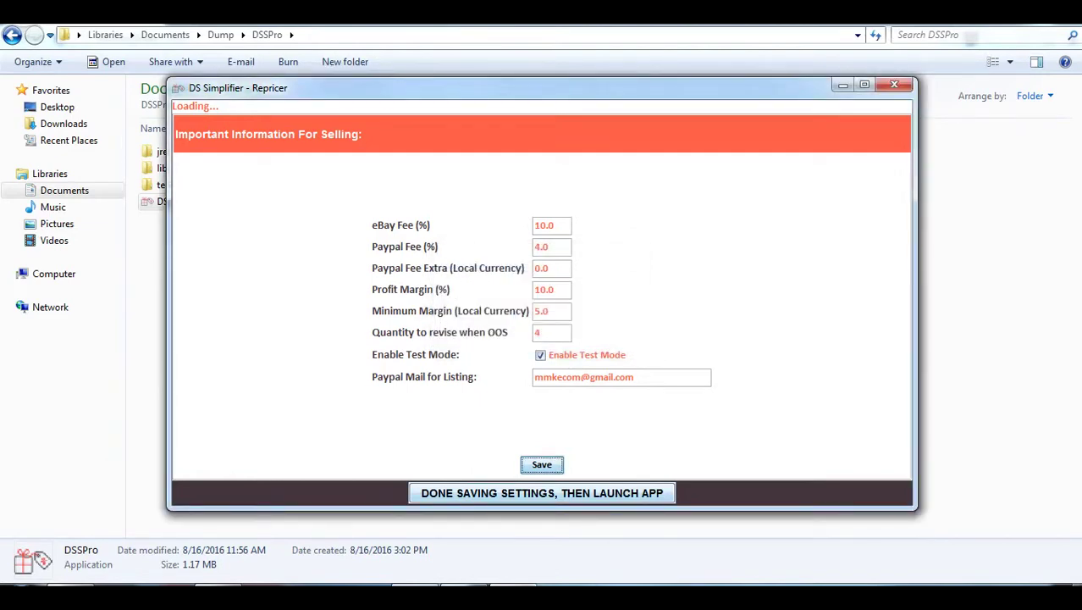
key("Tab")
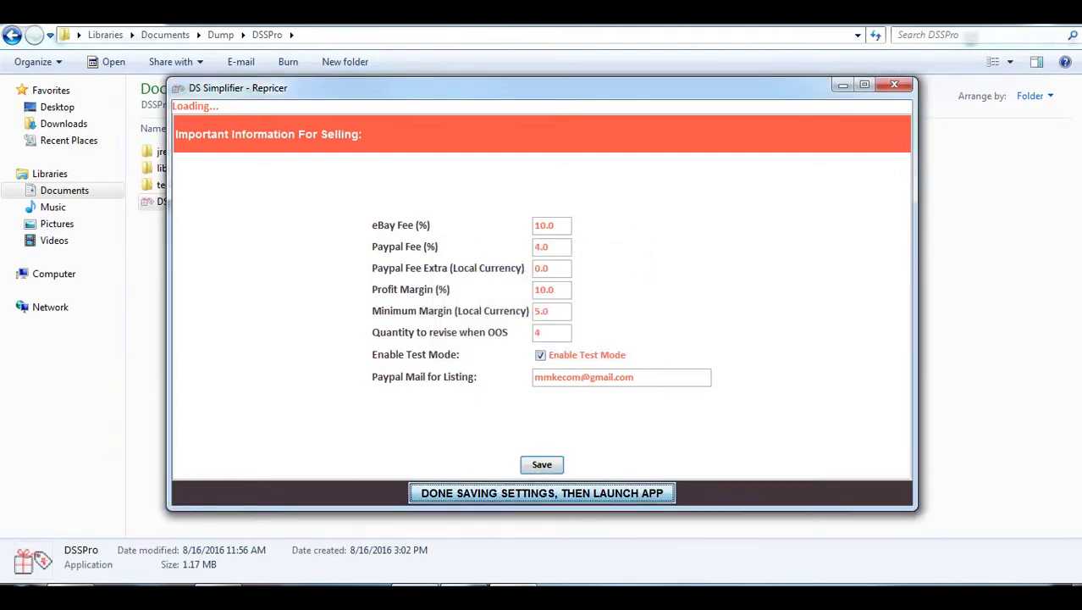
key("Return")
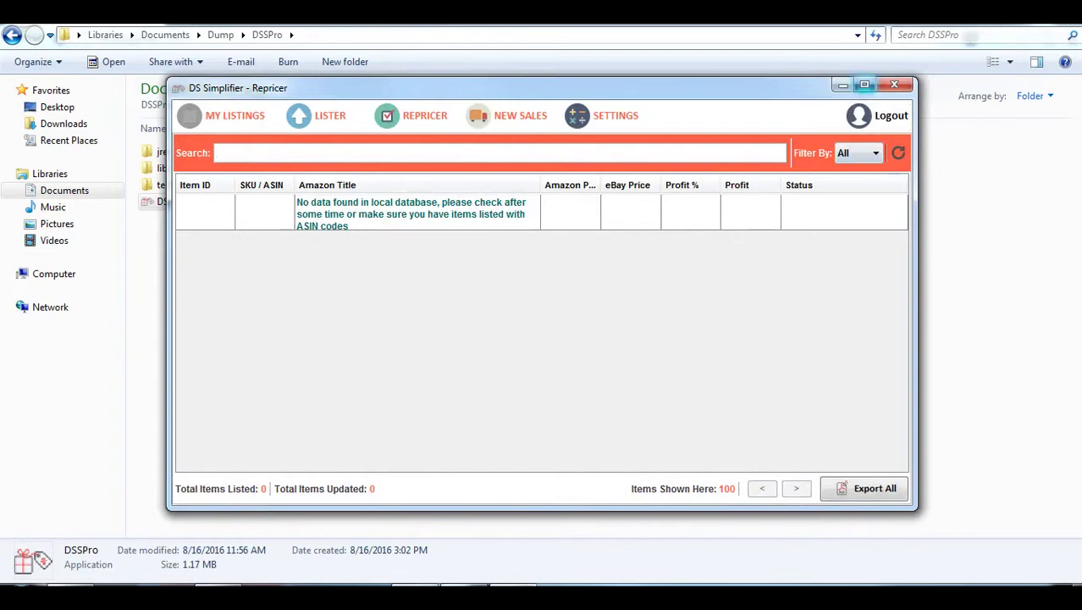
Maximize the DS Simplifier - Repricer window and select the empty listings row
left_click(864, 84)
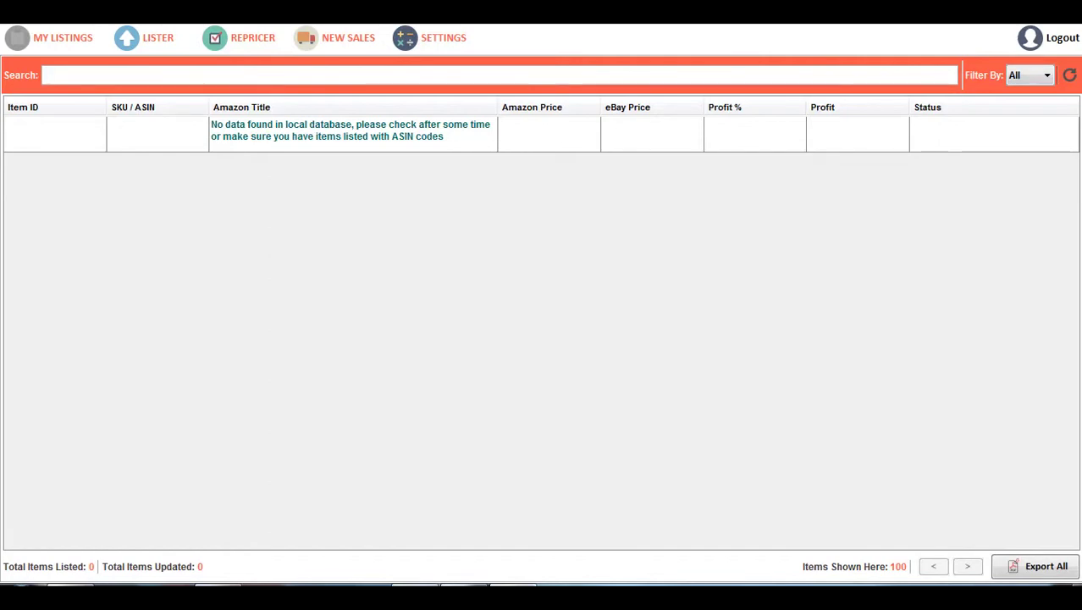
left_click(351, 131)
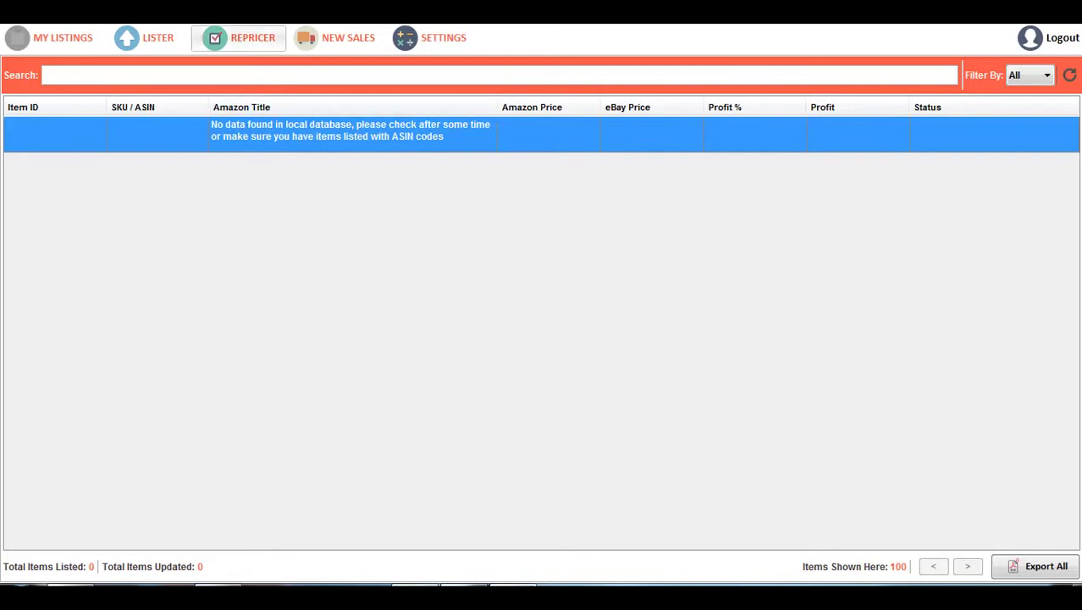
Start the repricing job and open the first repricing result's details
left_click(239, 37)
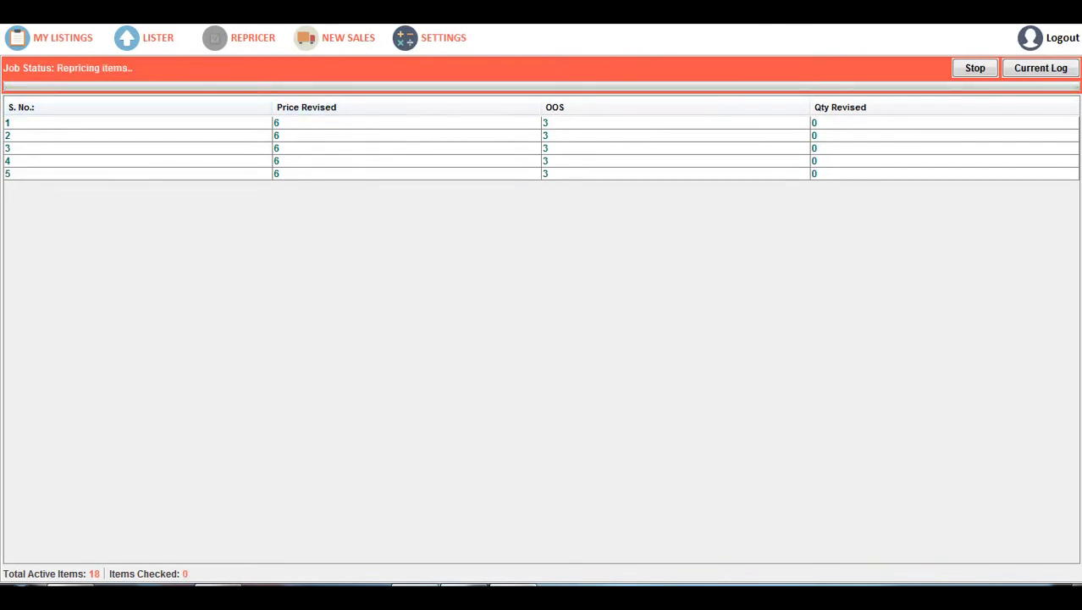
double_click(276, 123)
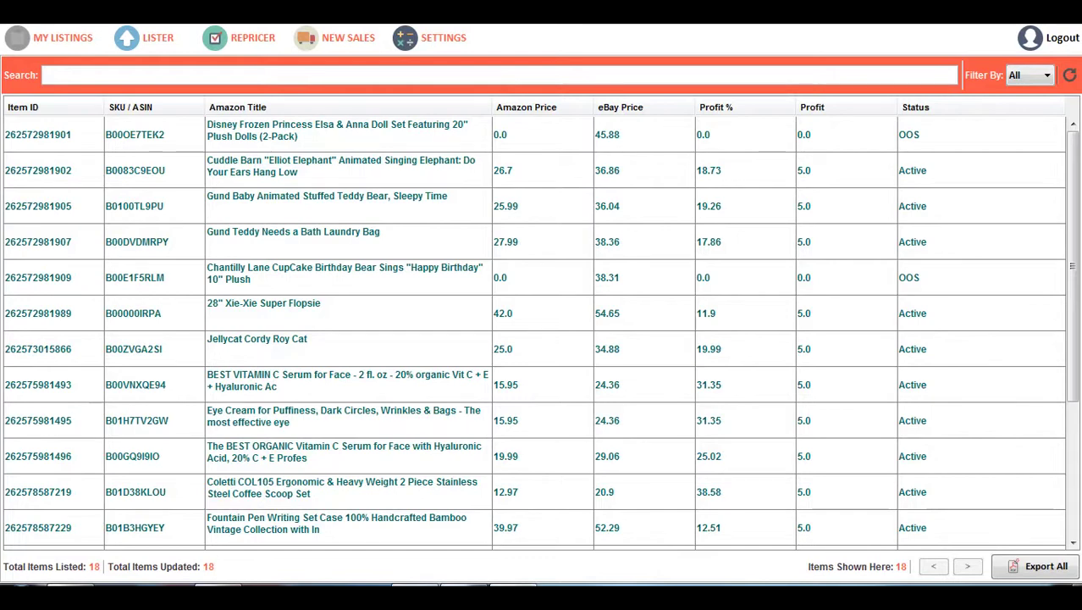
Set Filter By to Active, then to OOS, showing the 3 out-of-stock items
scroll(542, 334, "down", 3)
scroll(541, 332, "up", 5)
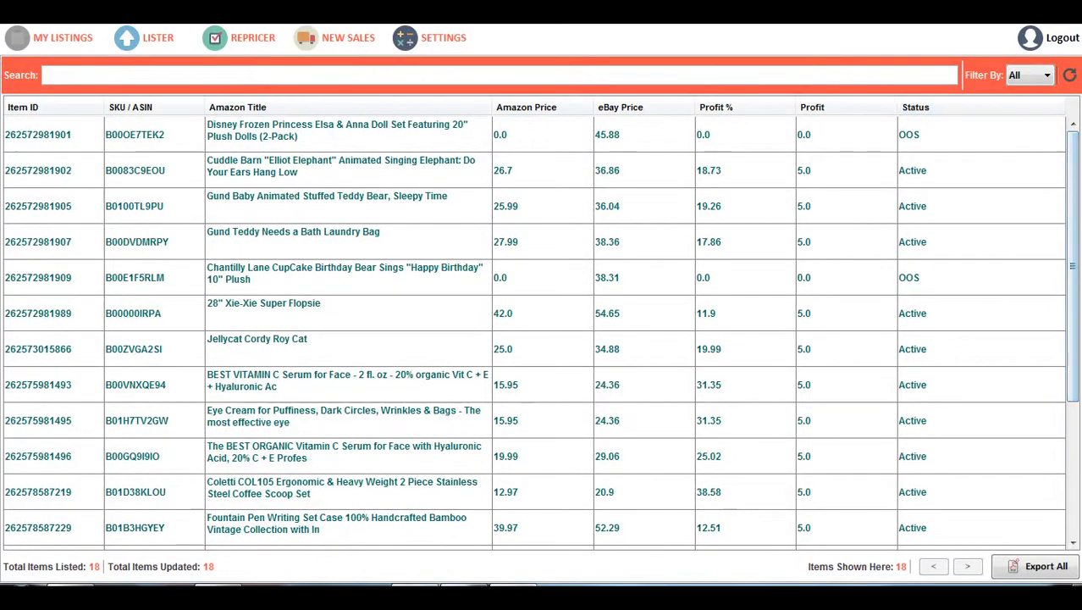
left_click(1029, 75)
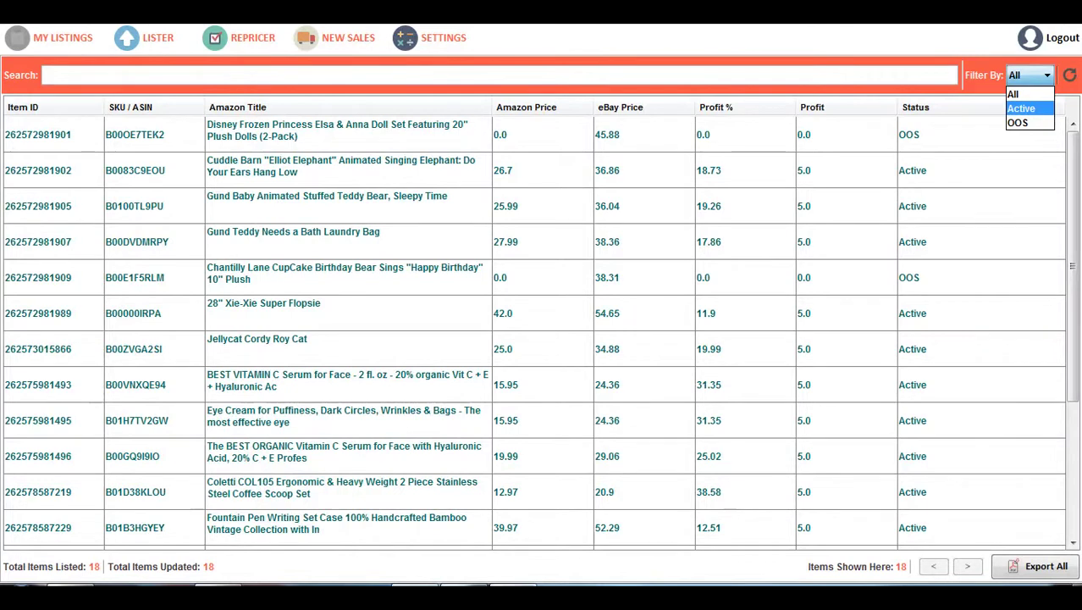
left_click(1021, 109)
left_click(1028, 76)
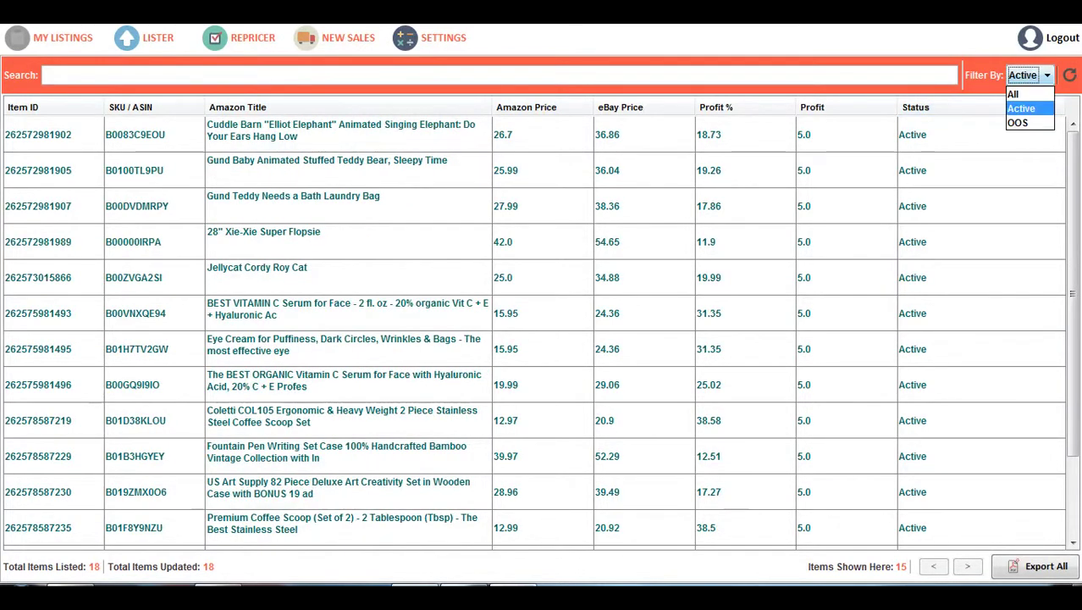
left_click(1017, 123)
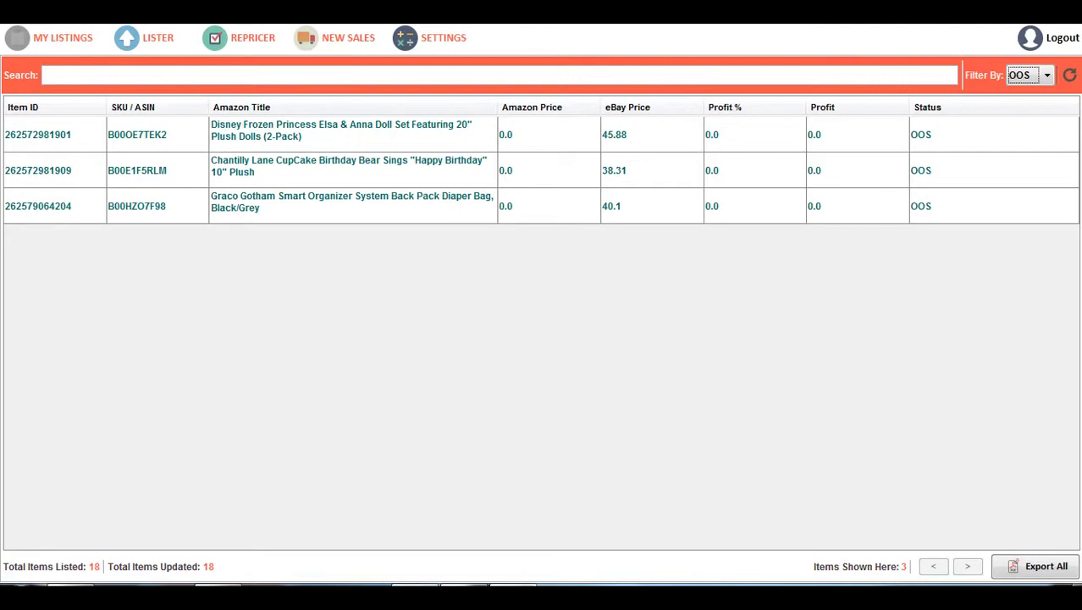
Set Filter By to Active, briefly switch to All, then return to Active's 15 items
left_click(1029, 75)
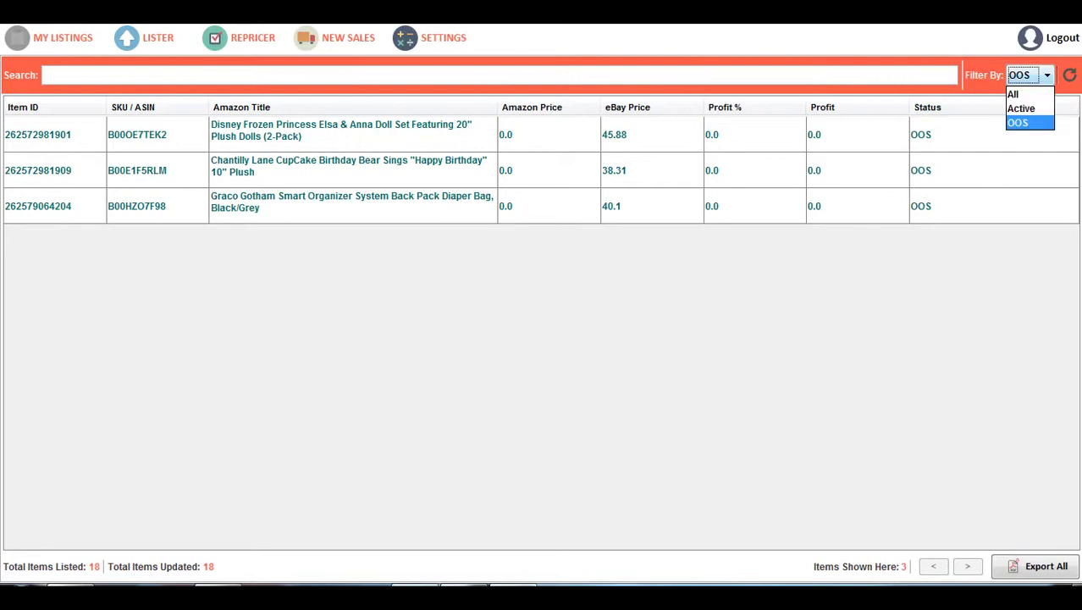
left_click(1021, 106)
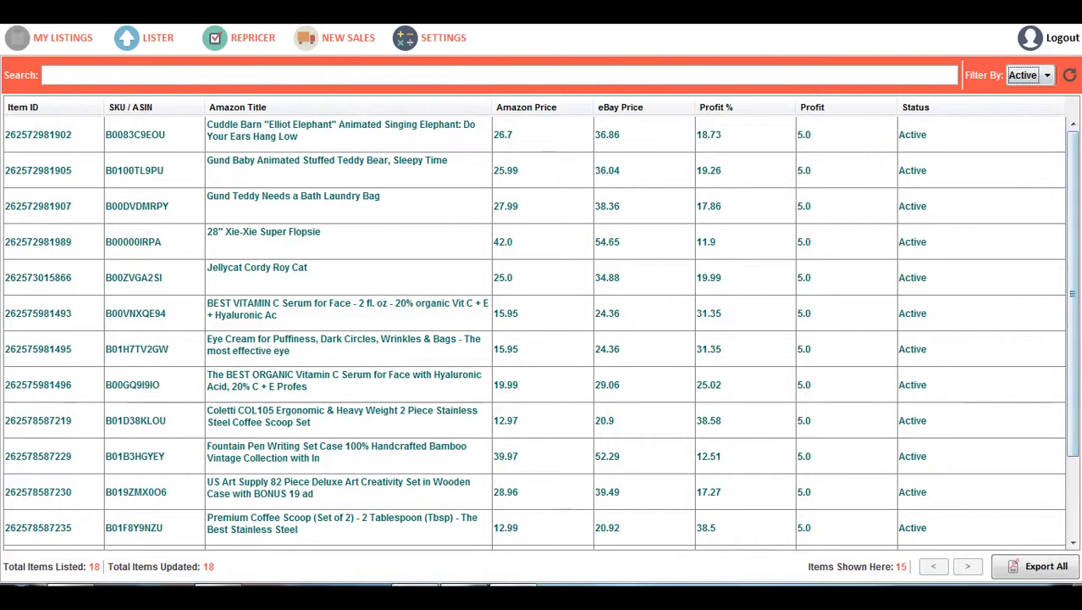
scroll(542, 330, "down", 3)
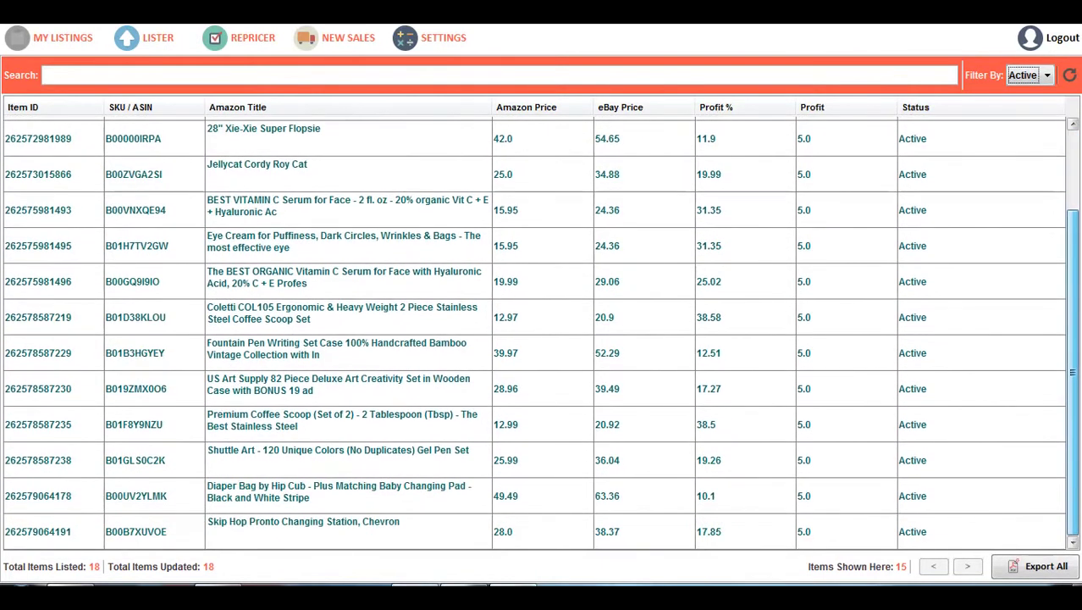
scroll(542, 330, "up", 3)
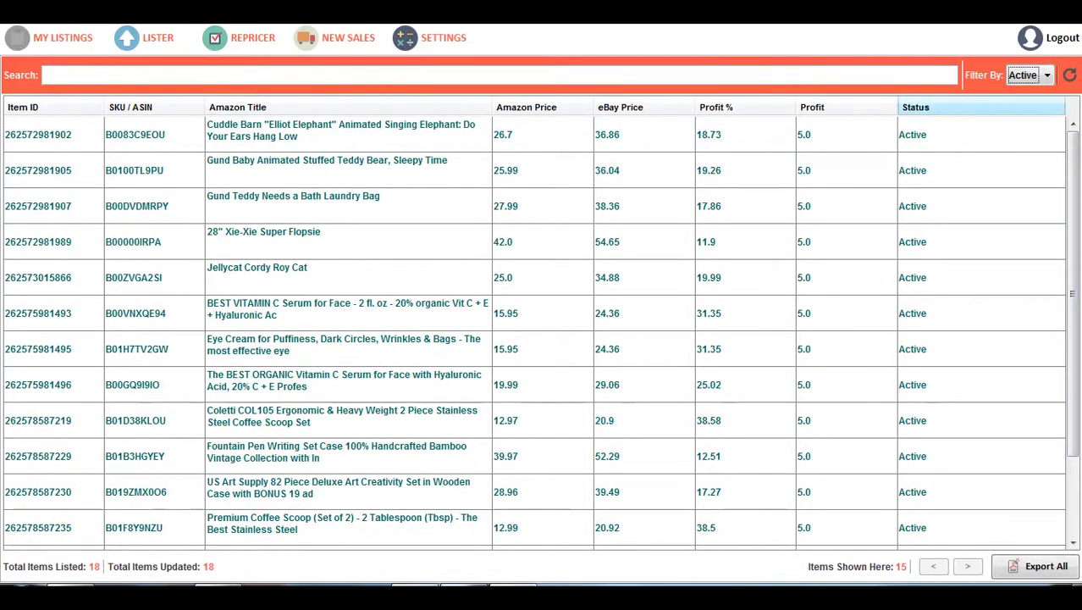
key("alt+Down")
key("Escape")
key("alt+Down")
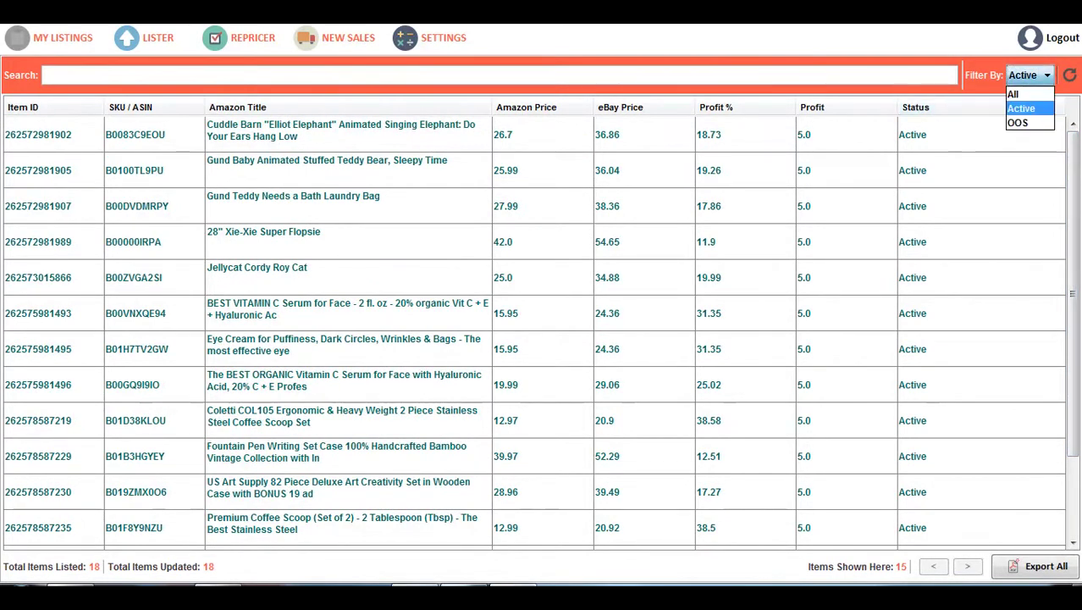
key("Return")
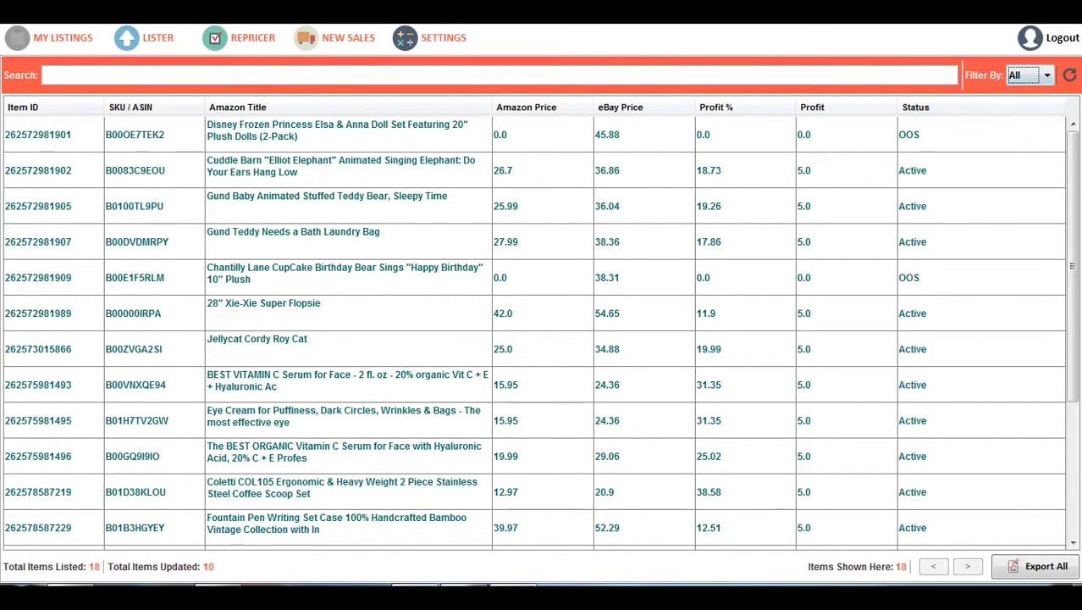
key("alt+Down")
key("Down")
key("Return")
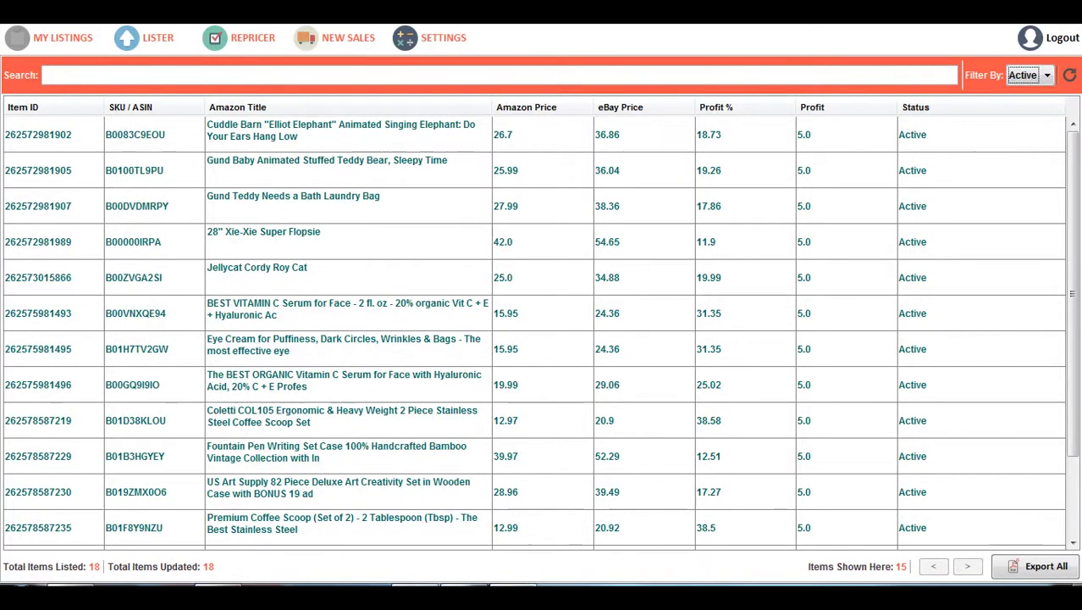
left_click(44, 74)
type("B0")
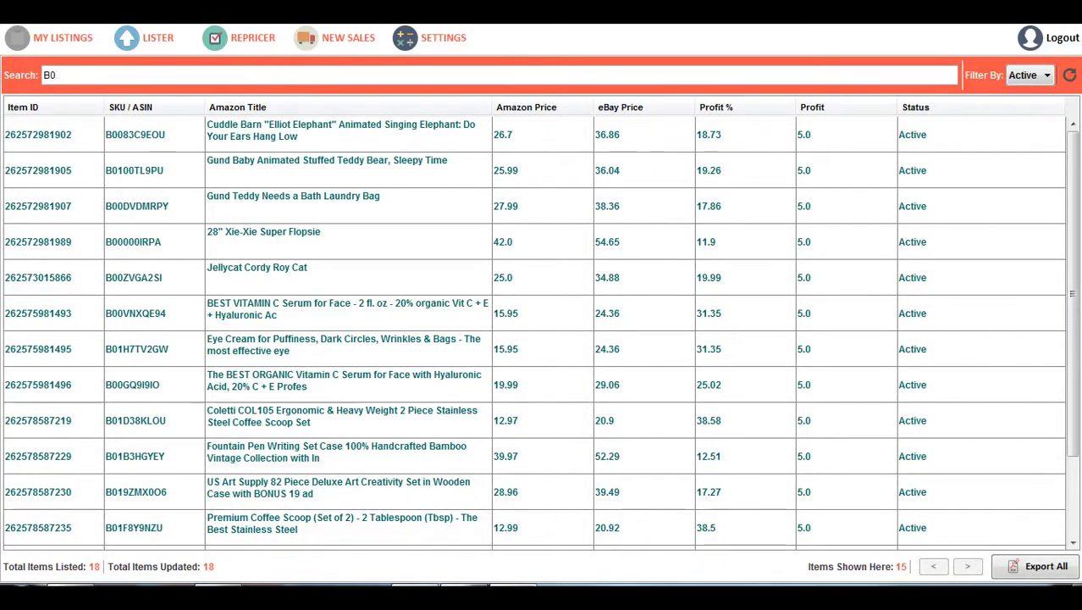
type("083")
key("ctrl+a")
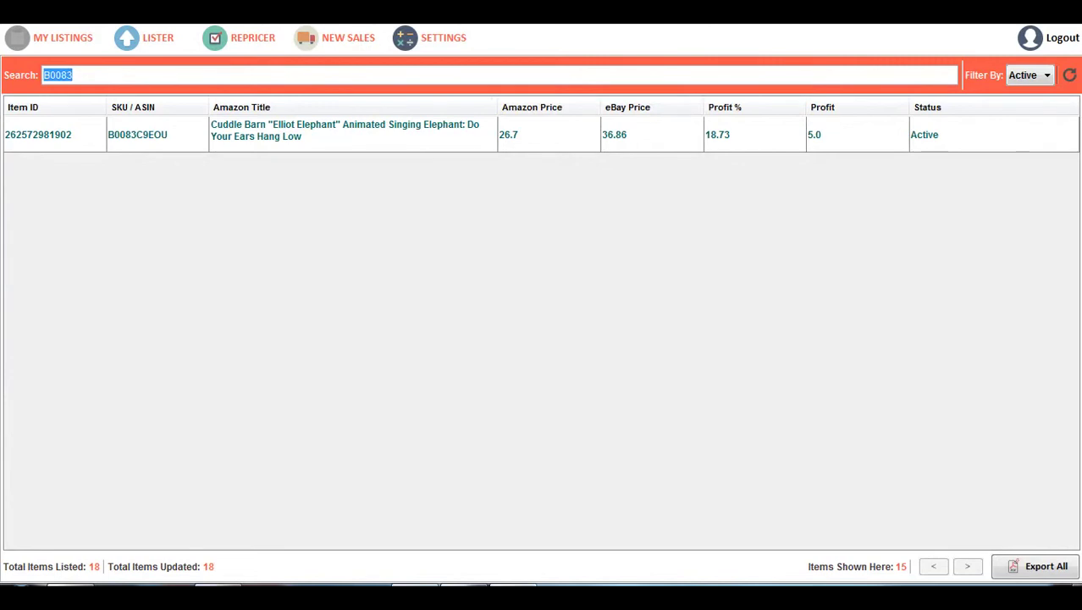
key("BackSpace")
type("2625")
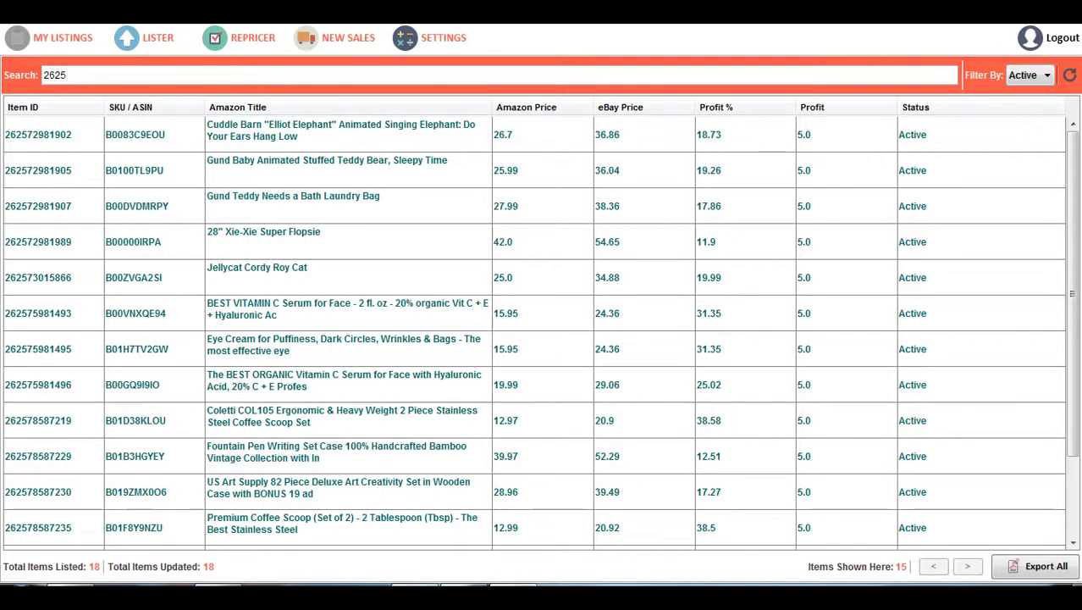
type("7298190")
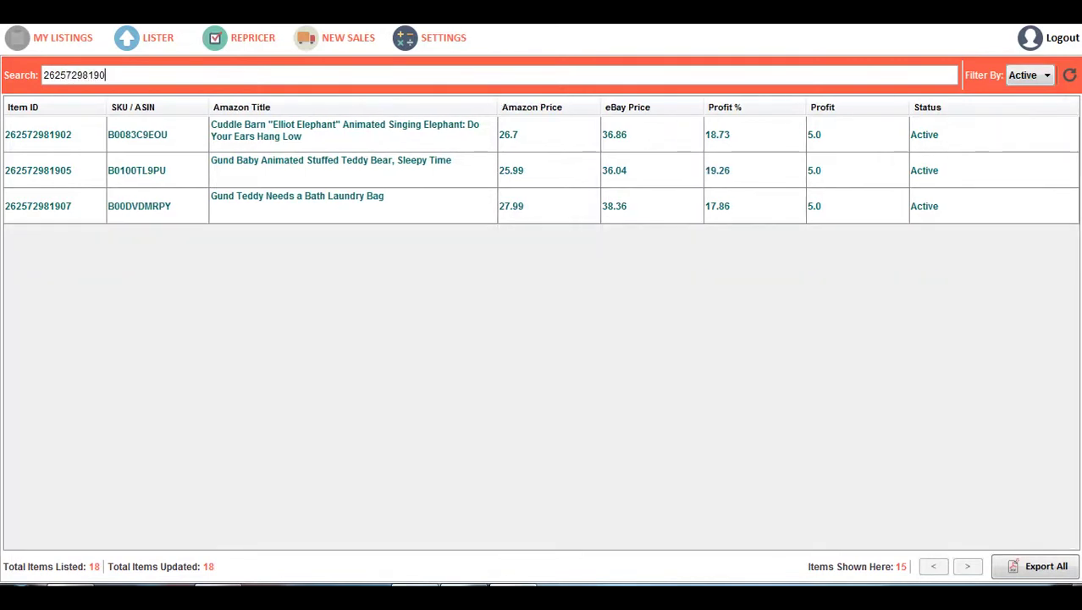
type("2")
key("ctrl+a")
key("BackSpace")
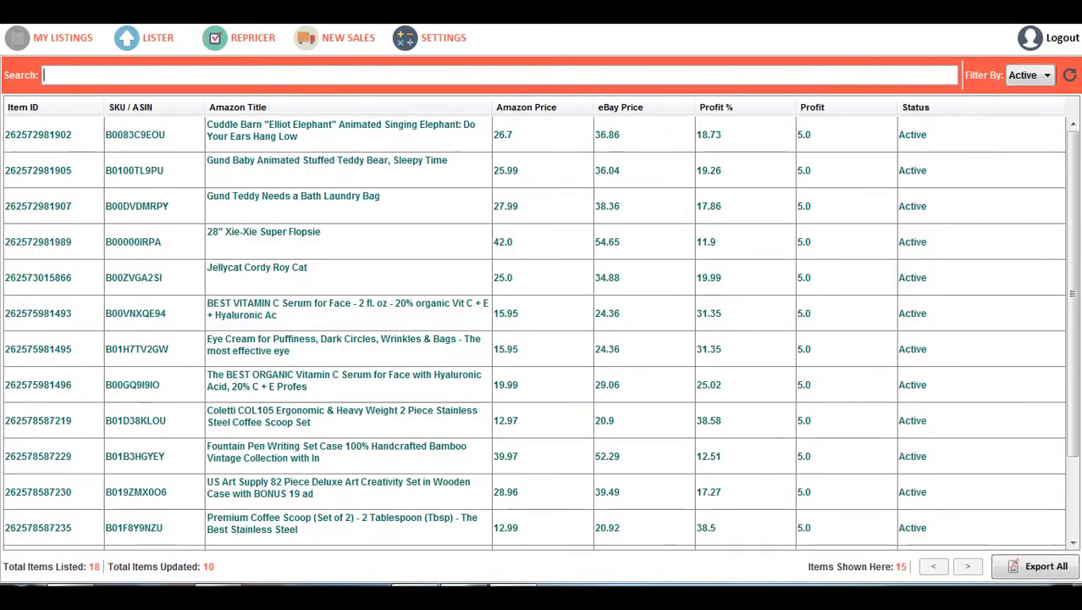
type("Cuddle")
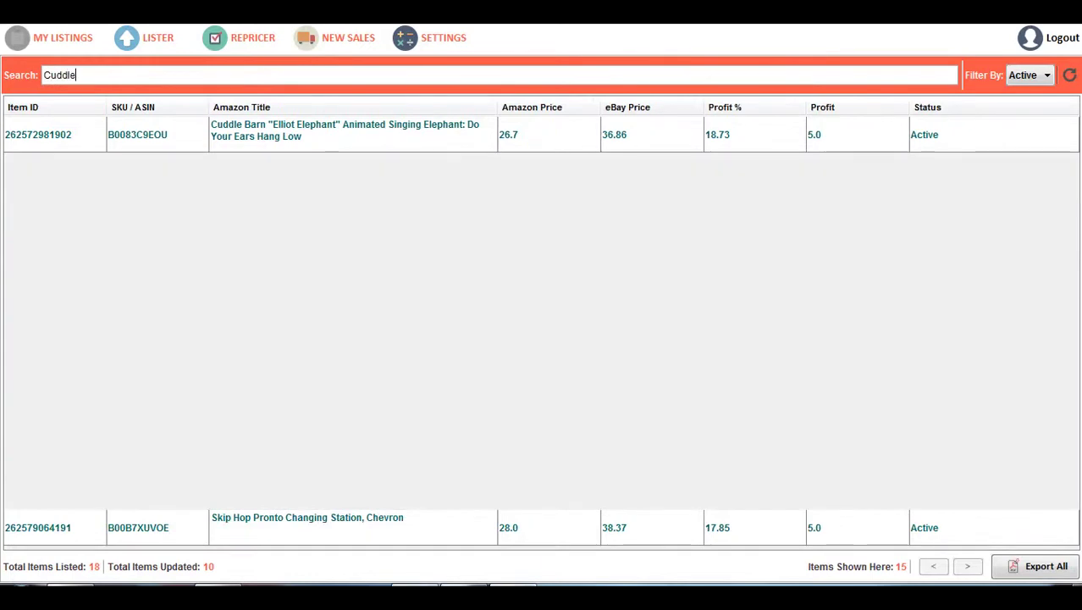
key("ctrl+a")
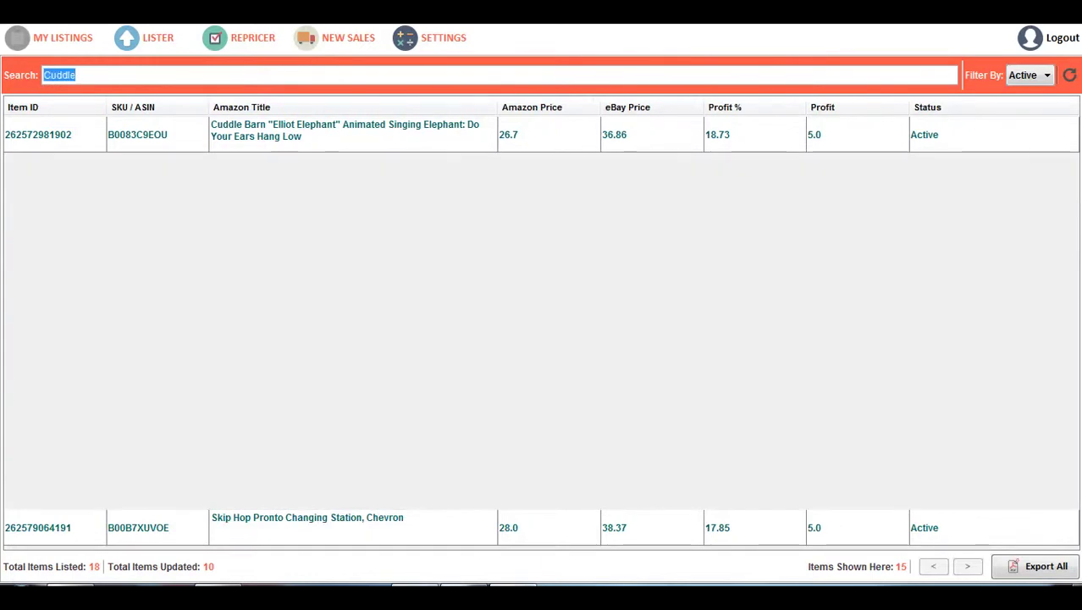
key("BackSpace")
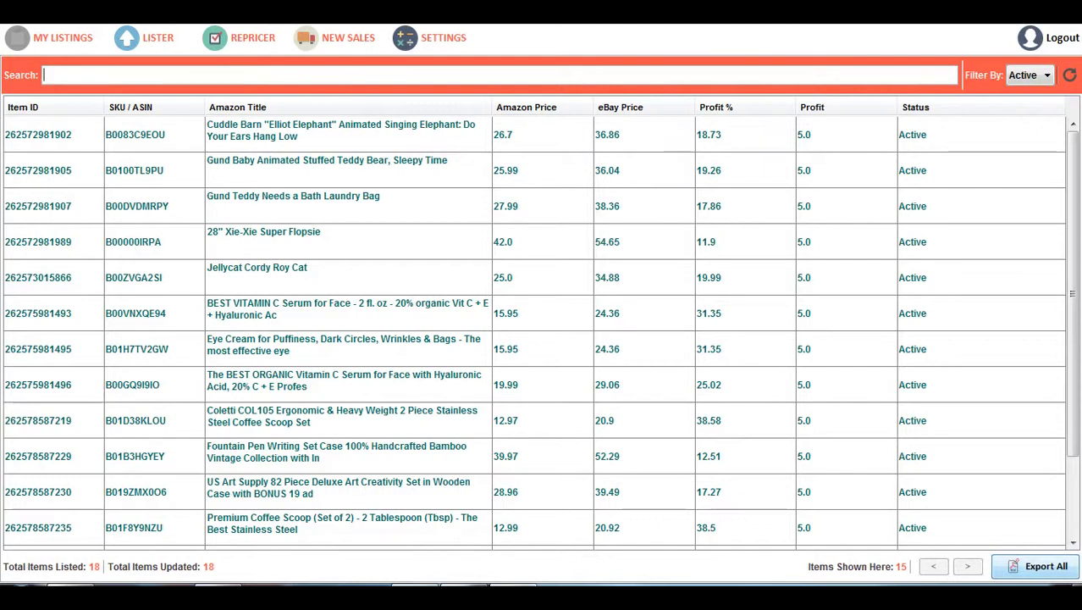
Export all listings to a CSV named MyListings and dismiss the success message
left_click(1037, 566)
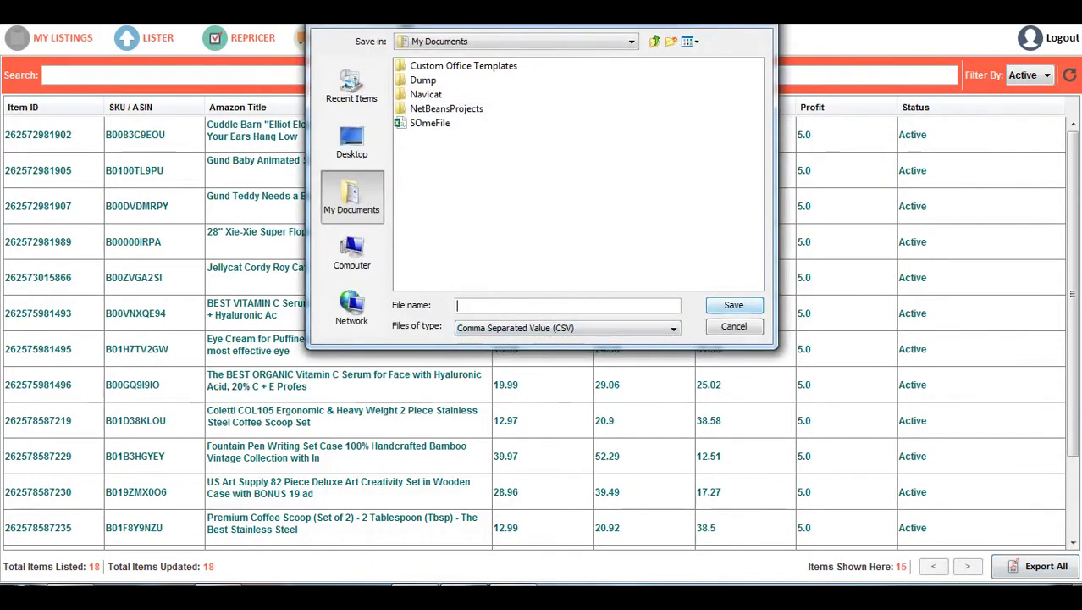
type("MyListins")
key("BackSpace")
type("gs")
key("Return")
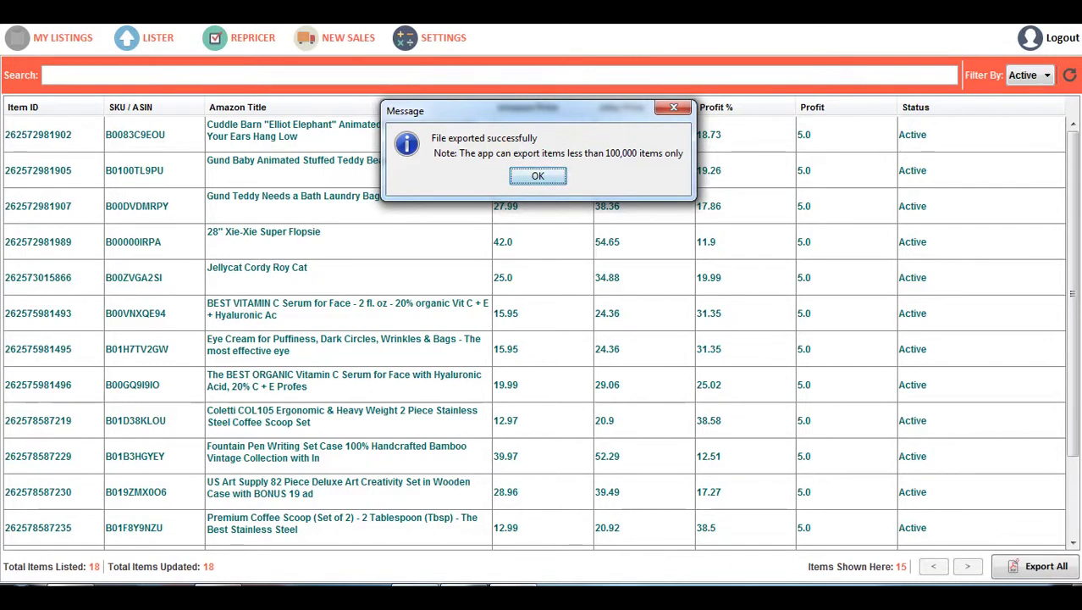
key("Return")
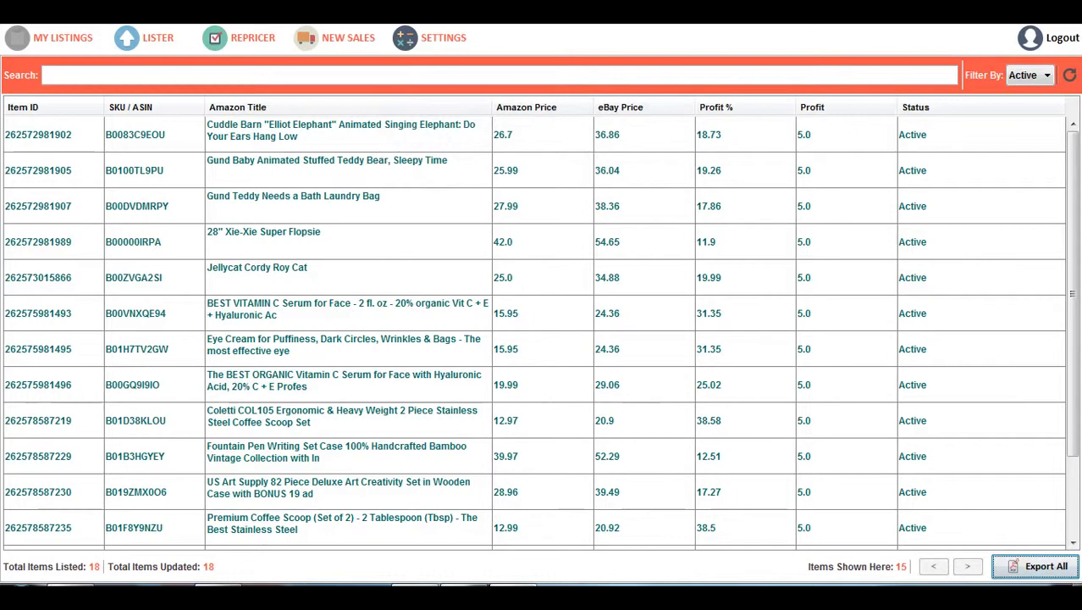
key("super+e")
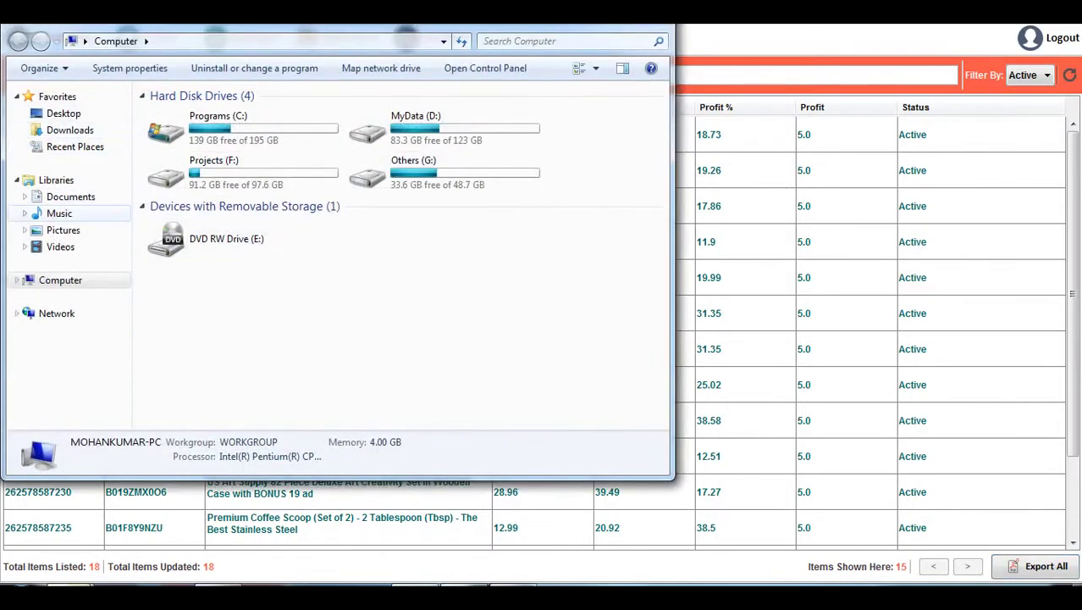
Open the 2.17 KB MyListings CSV from Documents in Excel, showing all 18 items
left_click(70, 197)
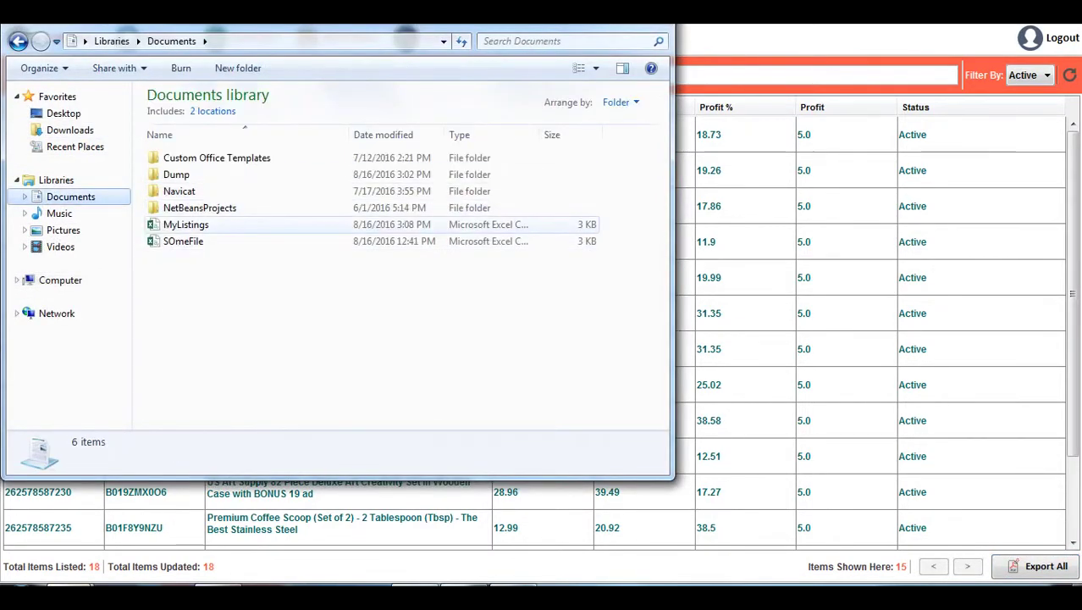
left_click(186, 224)
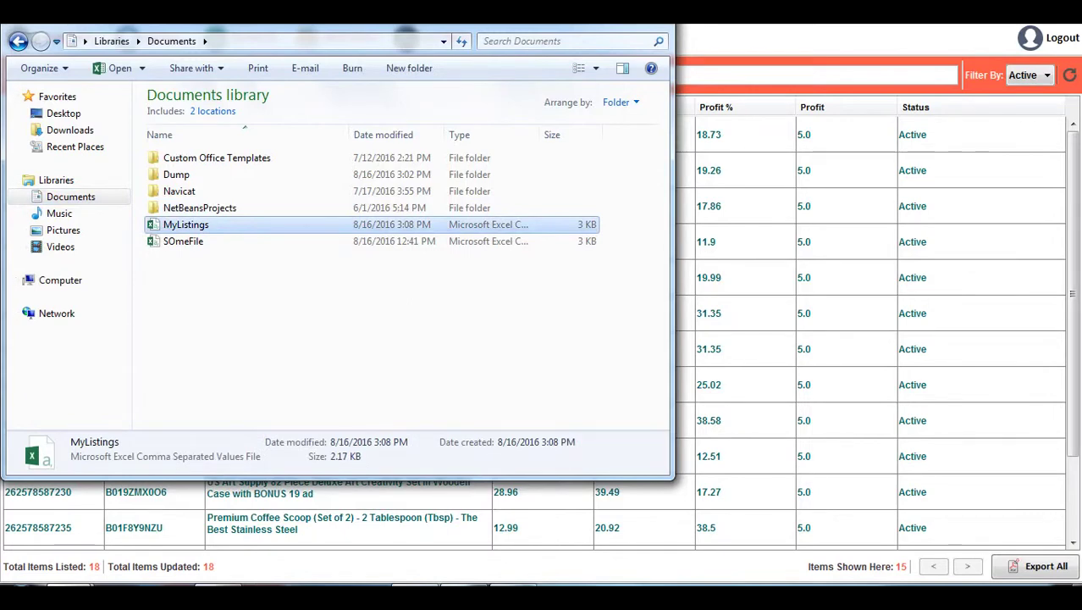
key("Return")
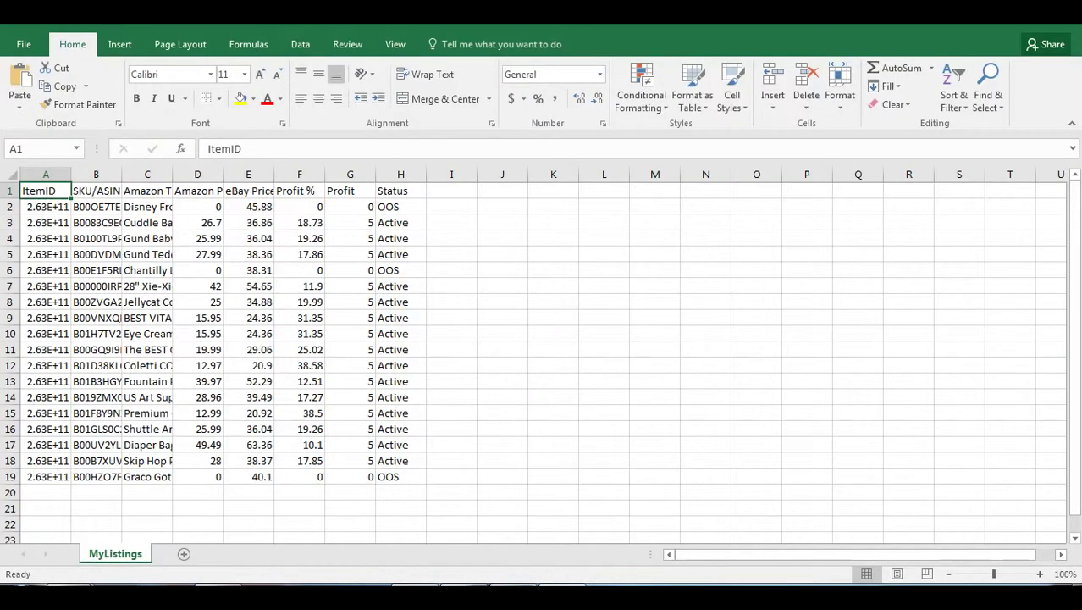
Check the Frozen row's title, Amazon and eBay prices, profit and OOS status, then close Excel for DSSPro
left_click(147, 207)
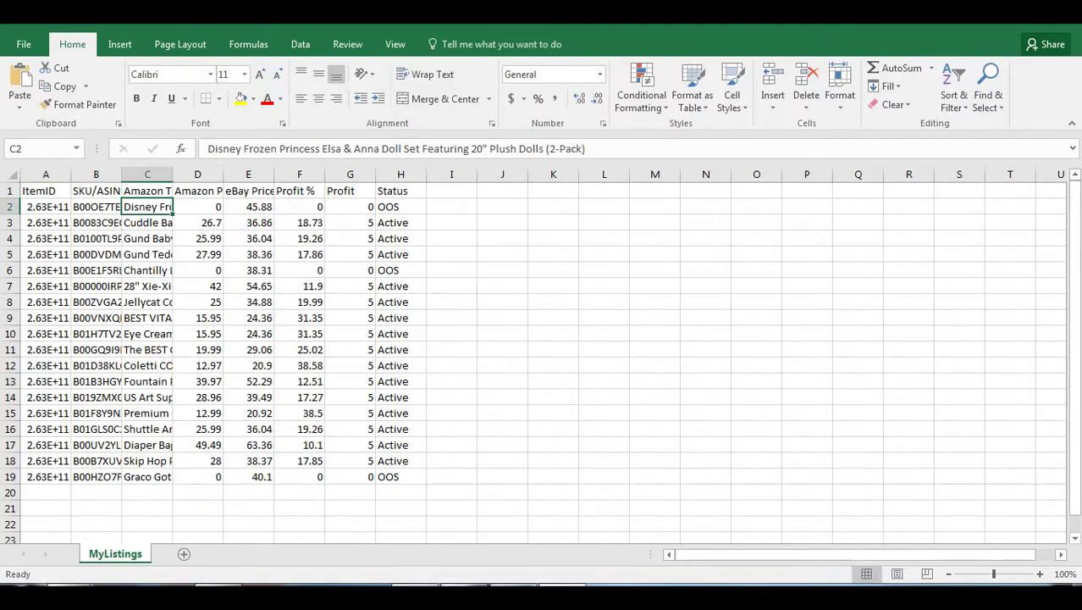
left_click(198, 207)
left_click(248, 223)
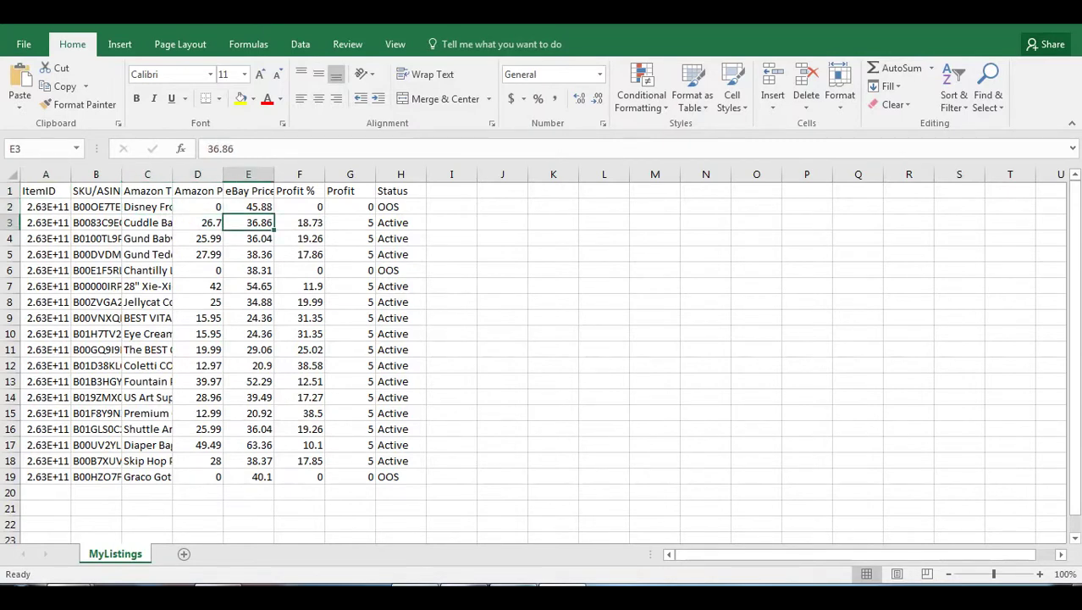
left_click(299, 207)
left_click(350, 207)
left_click(400, 207)
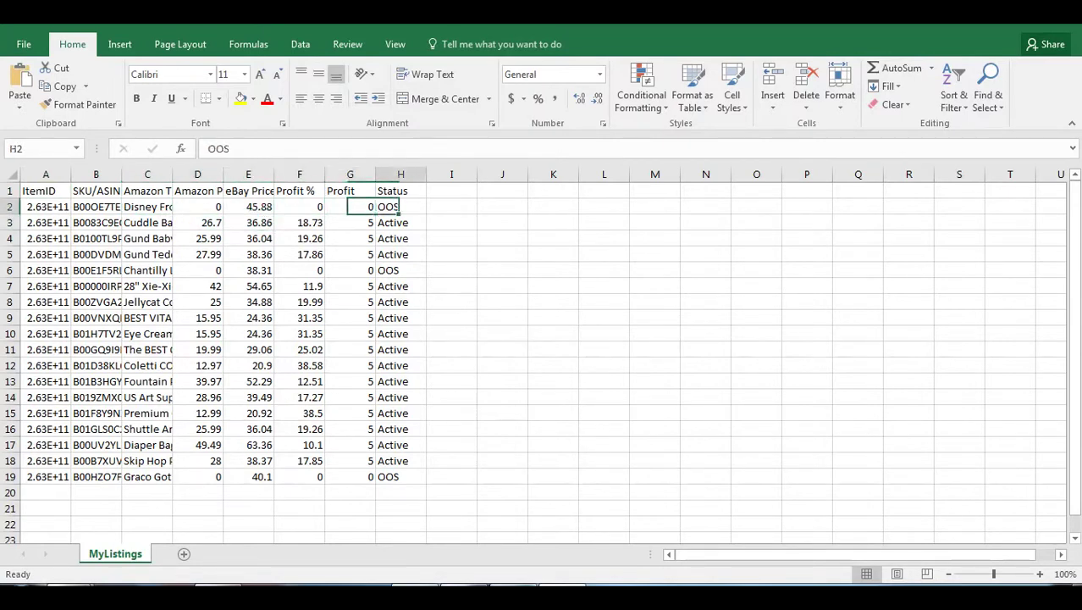
key("alt+F4")
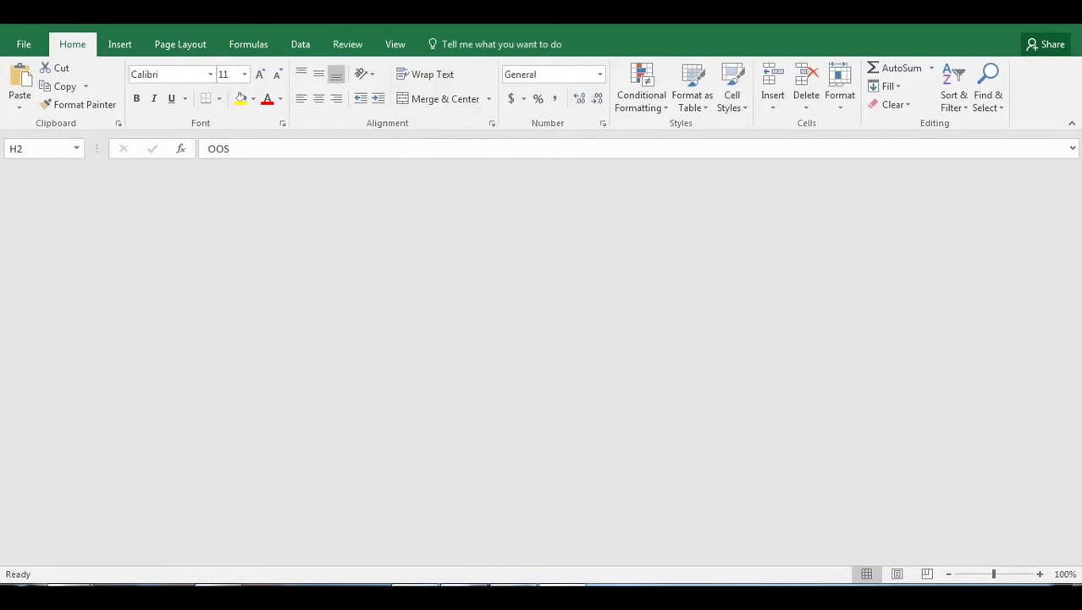
key("alt+Tab")
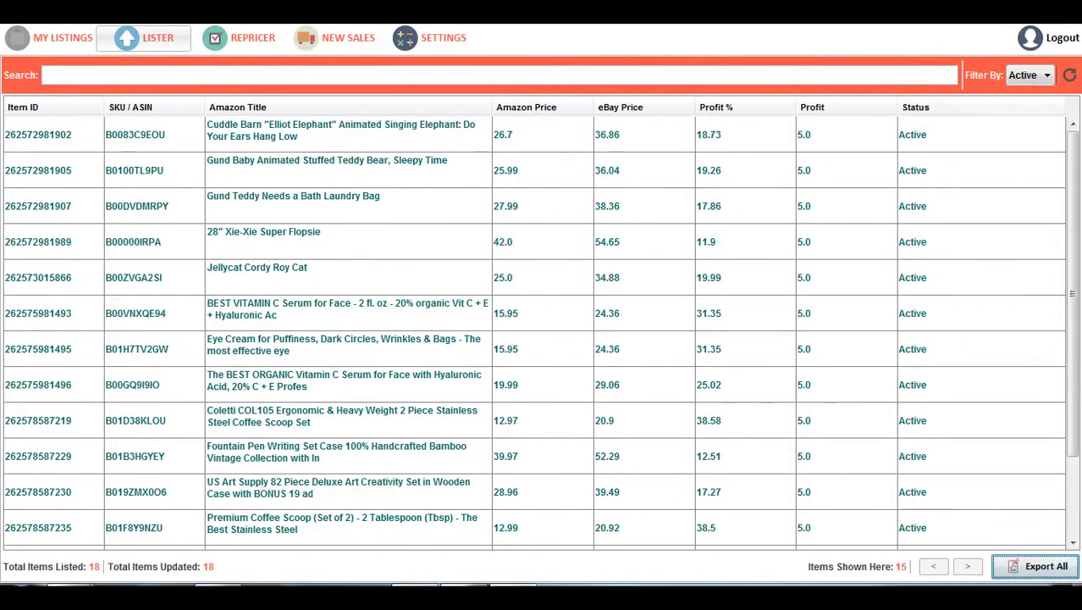
Go via the Lister page to the Repricer page with price revised, OOS and quantity counts
left_click(144, 37)
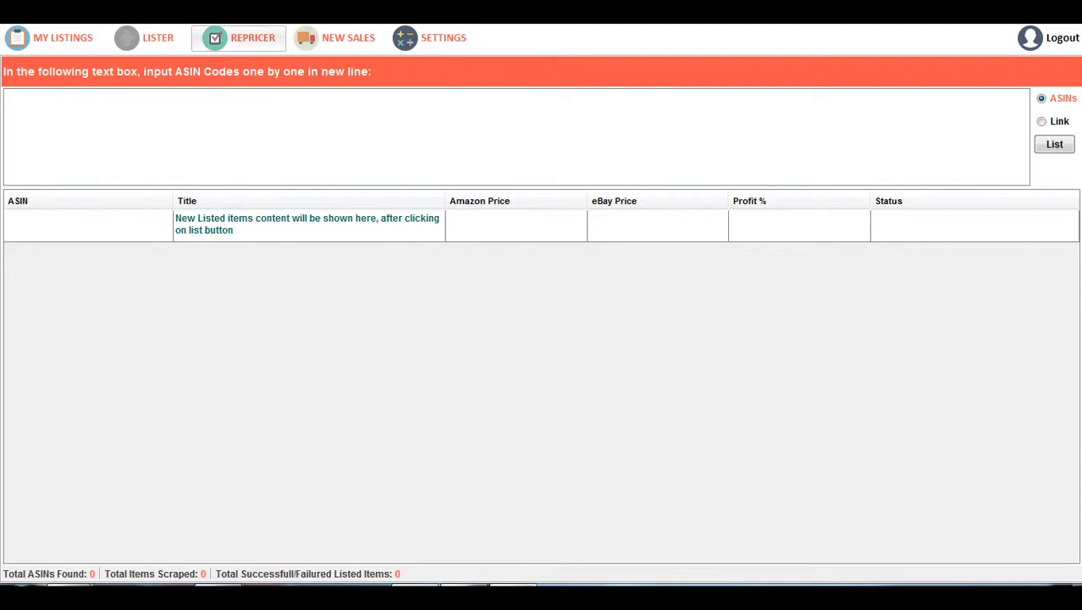
left_click(239, 37)
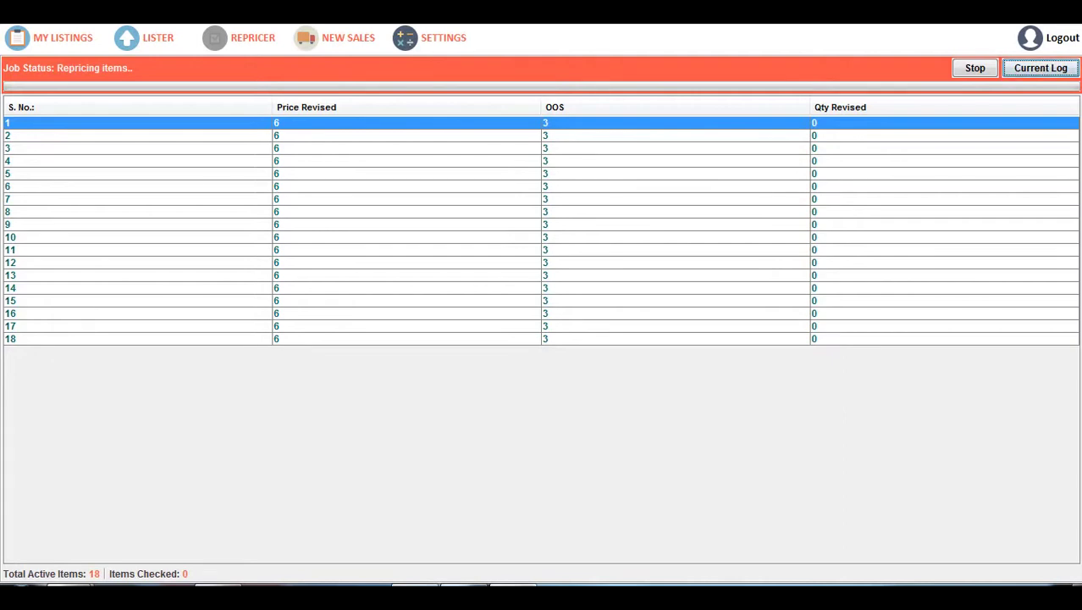
Open the current Price Revised log and launch the Cuddle Barn elephant's eBay listing from it
key("space")
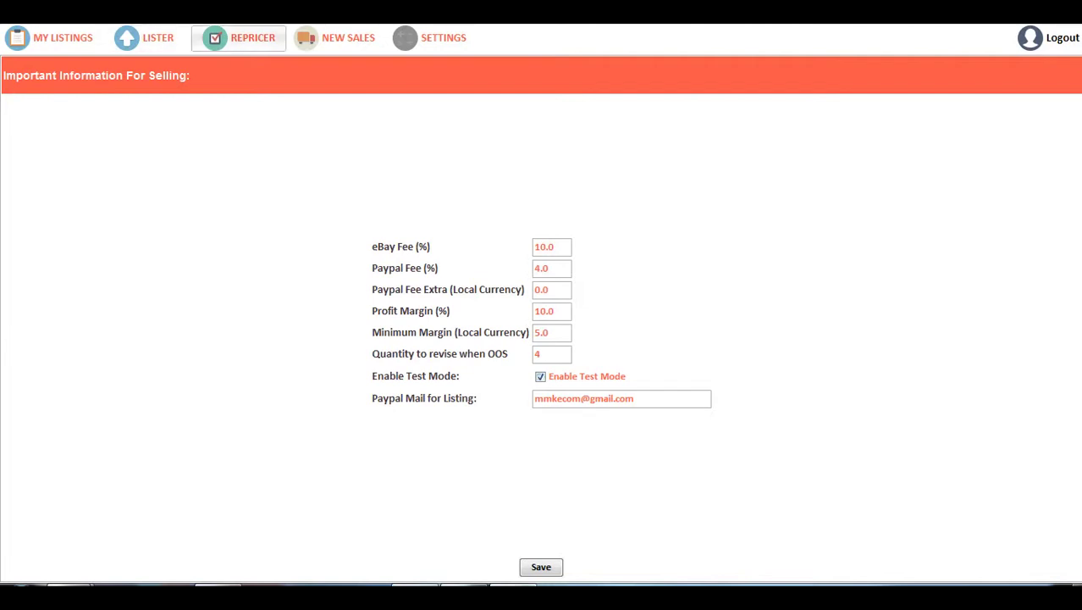
left_click(239, 38)
double_click(508, 170)
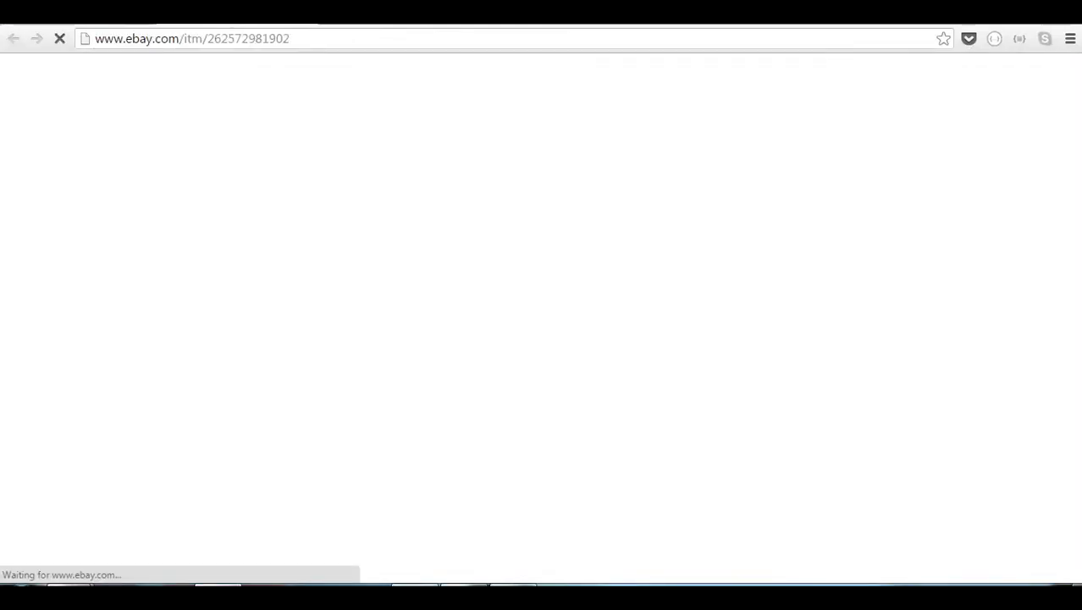
Compare the elephant's eBay price of US $37.19 against the repricing log
key("alt+Tab")
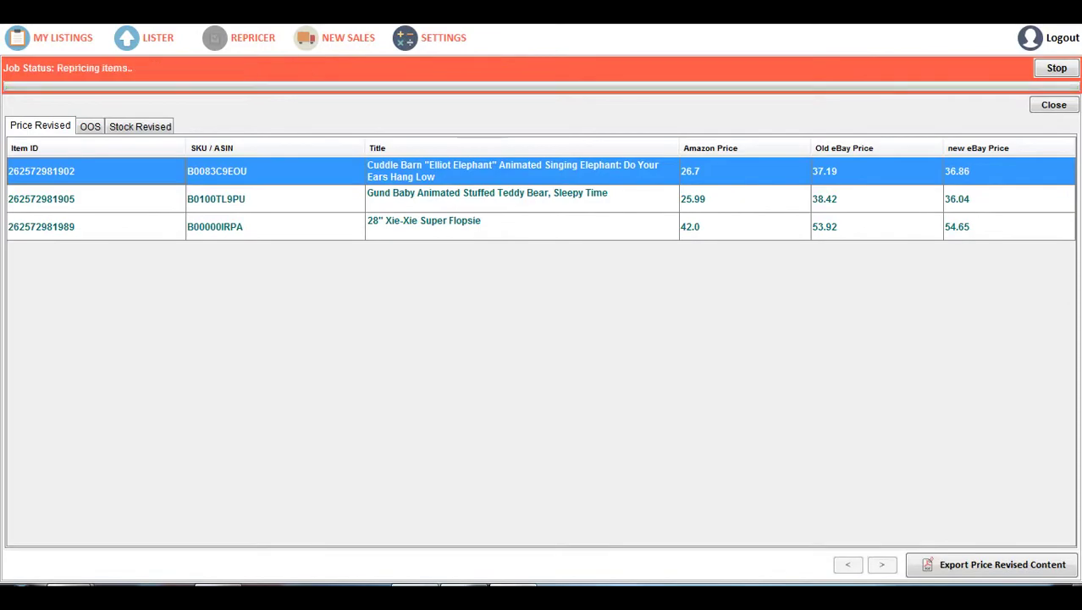
key("alt+Tab")
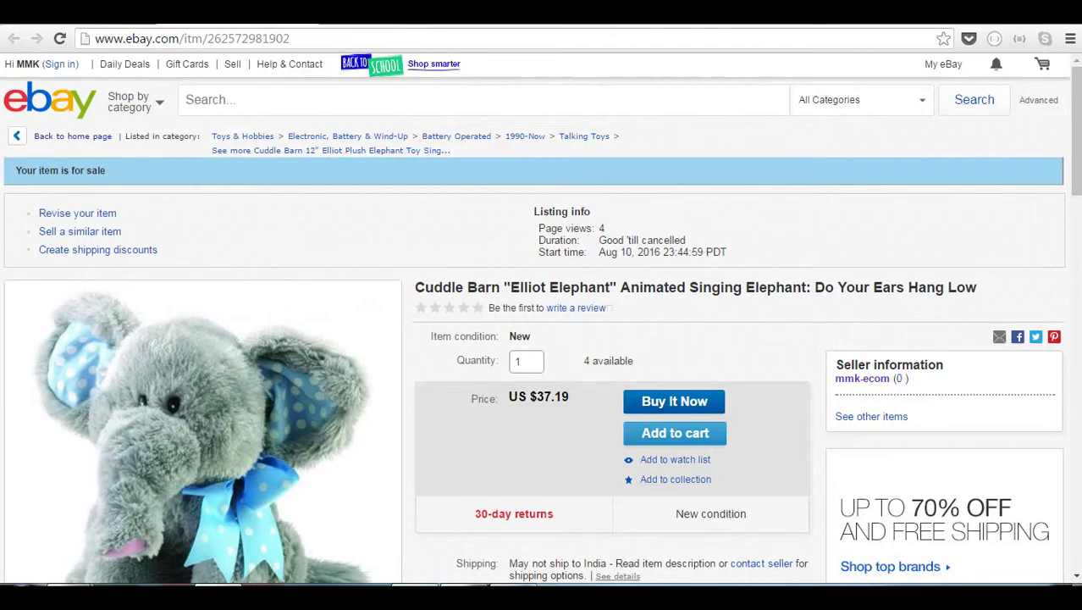
key("alt+Tab")
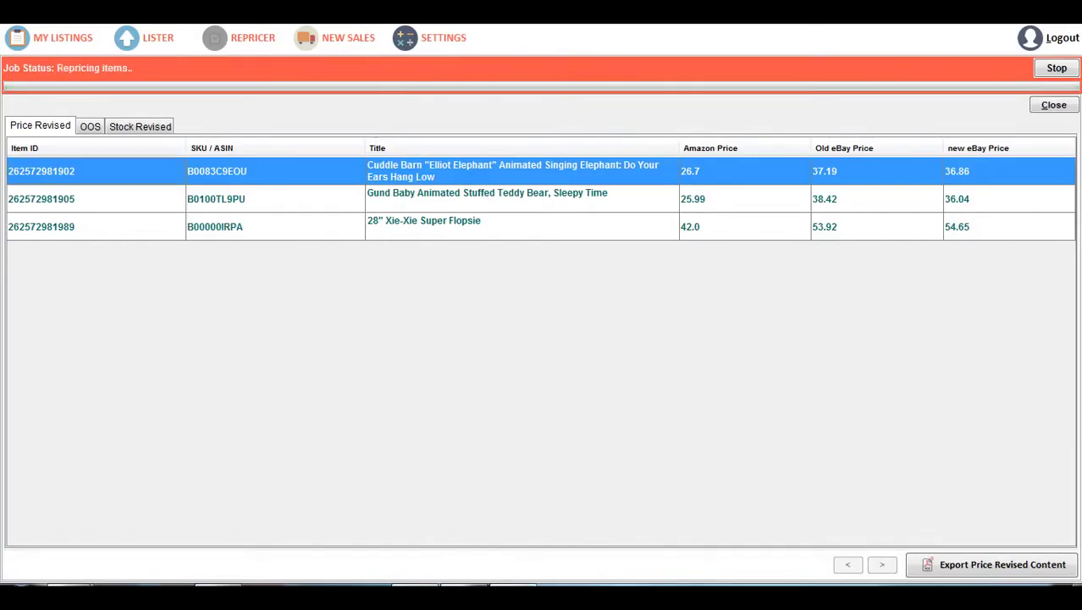